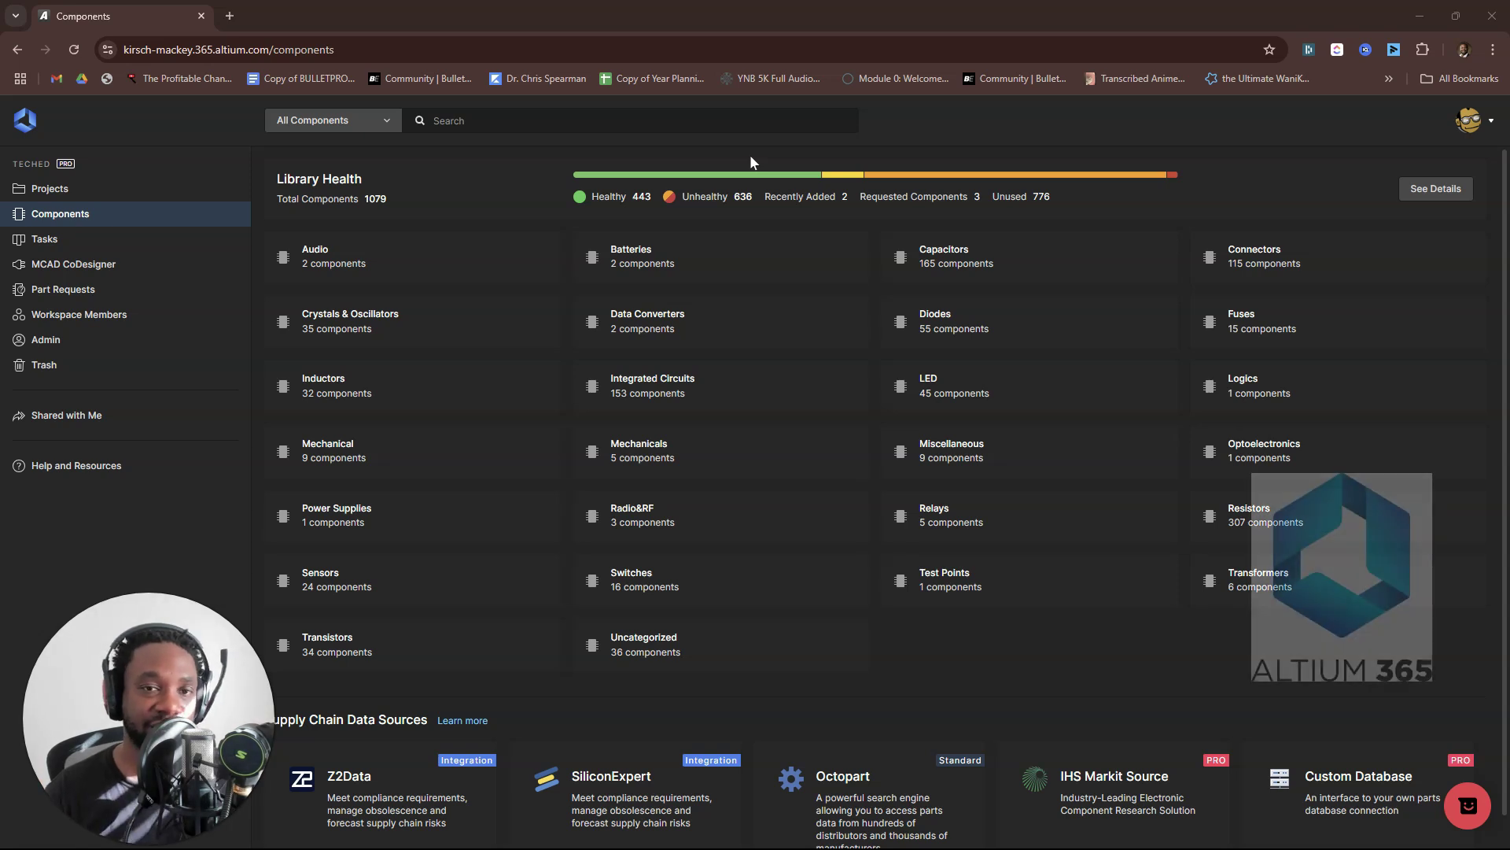
- Open the workspace's project list and look through all of its projects
left_click(136, 190)
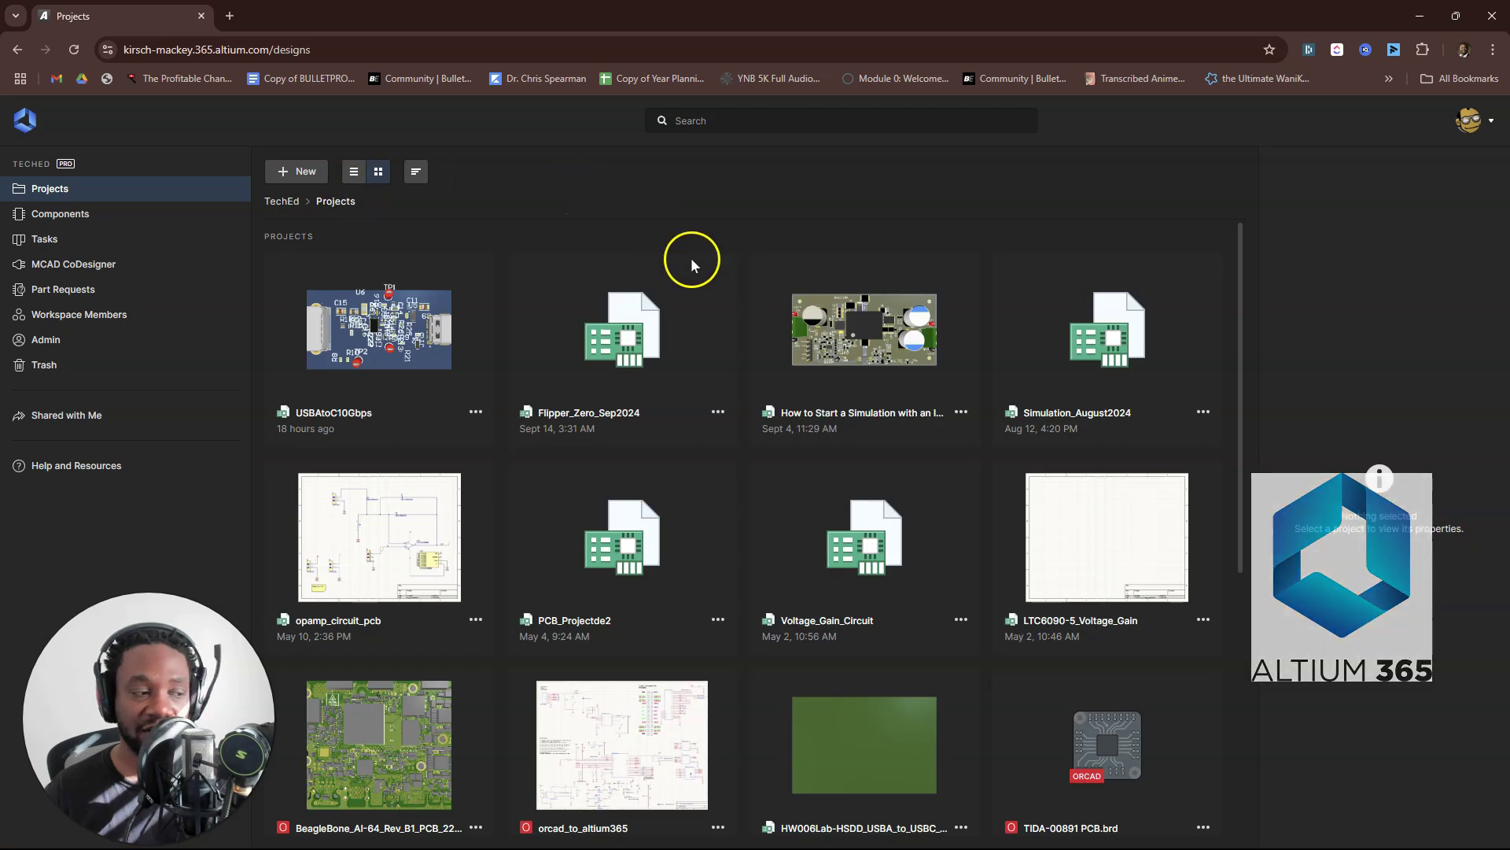
scroll(766, 310, "down", 5)
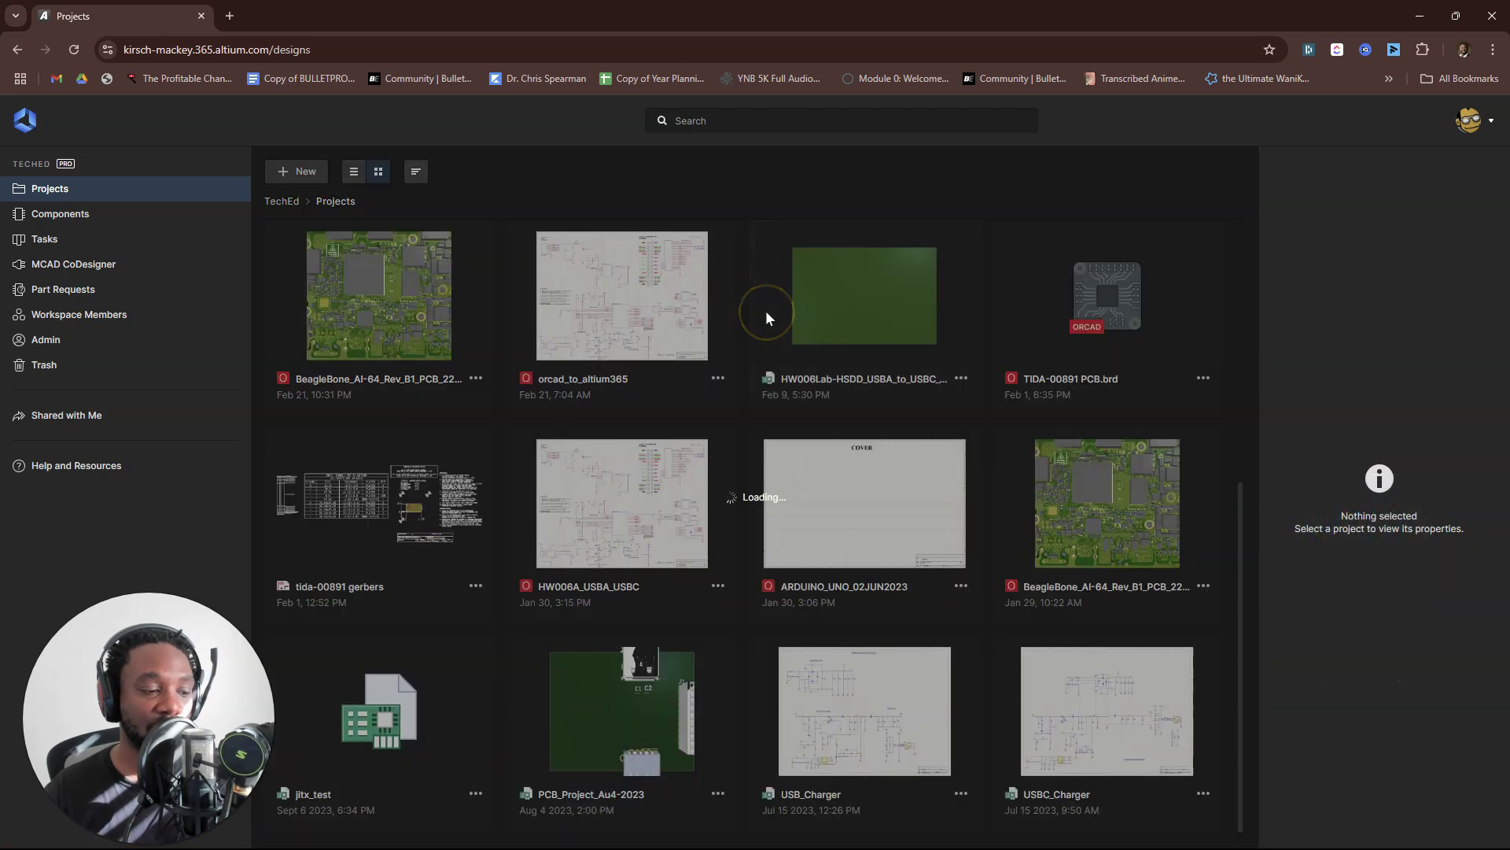
scroll(766, 311, "down", 3)
scroll(769, 317, "up", 10)
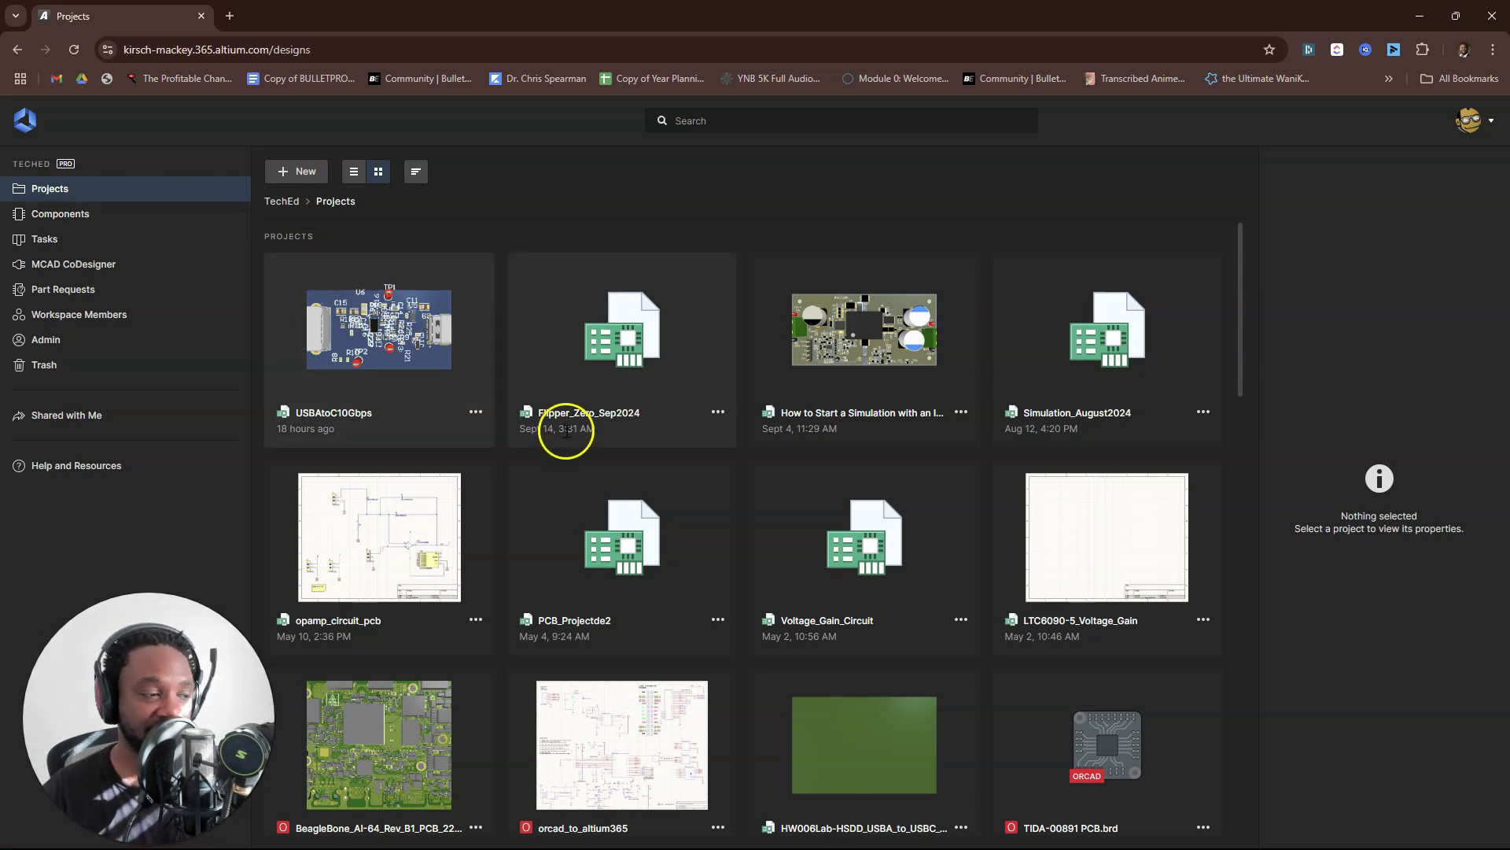
- Open the USBAtoC10Gbps project and view its schematic with the search pane closed
double_click(404, 344)
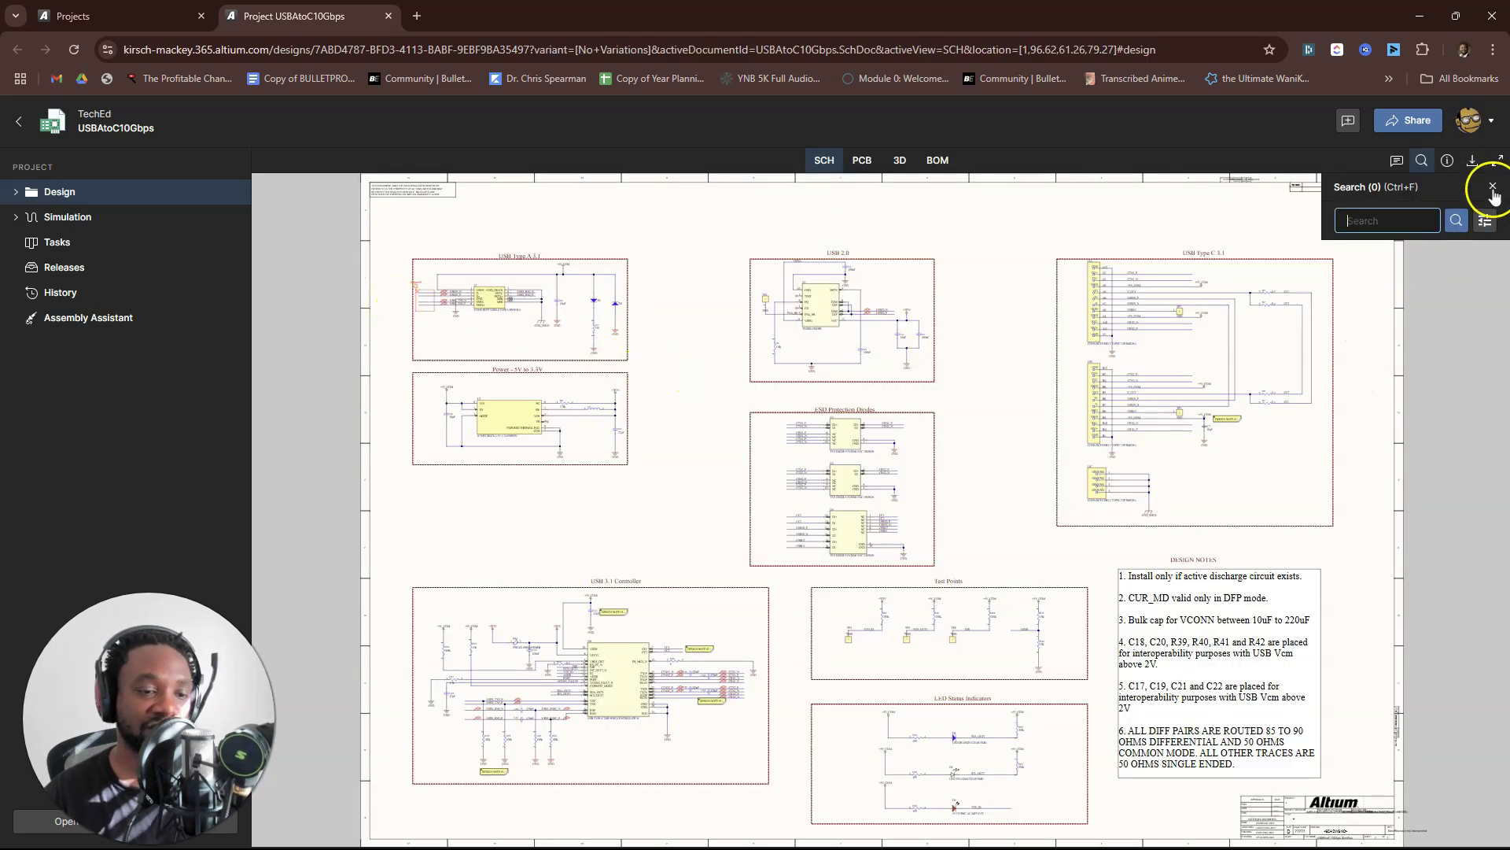
left_click(961, 230)
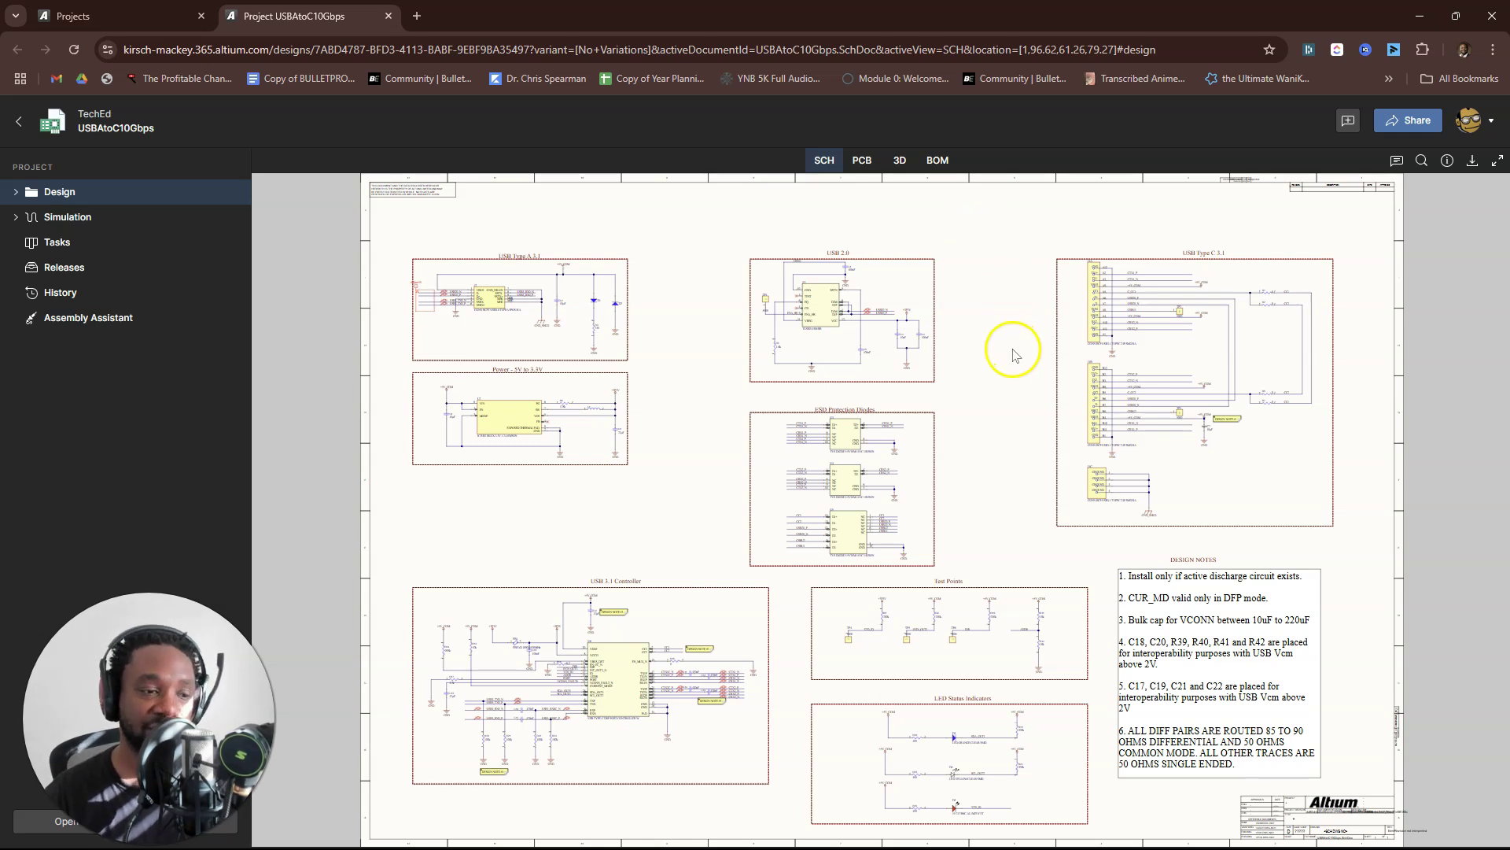
left_click_drag(1013, 354, 940, 354)
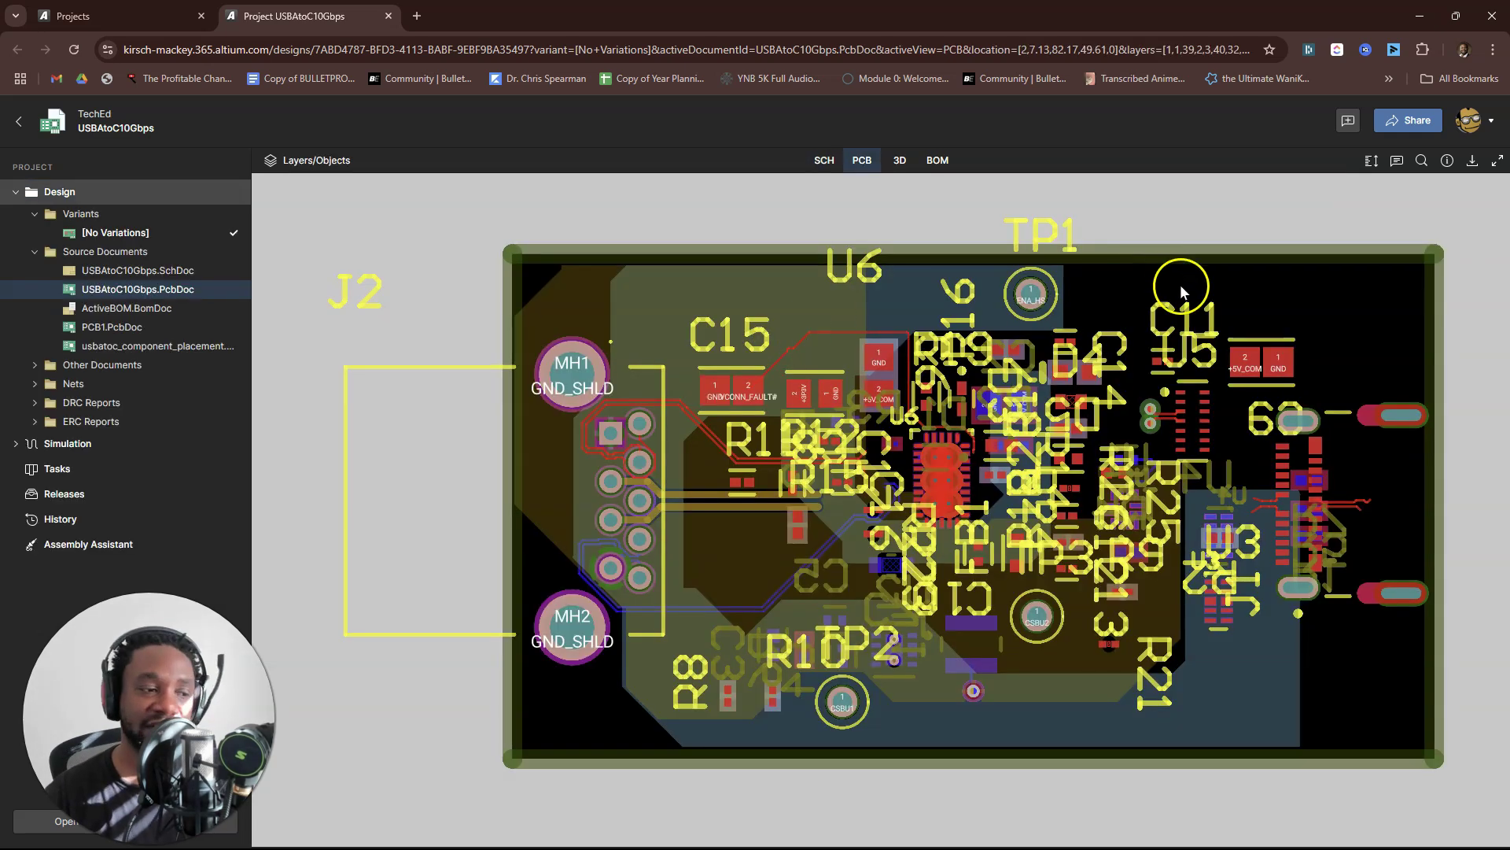
- Examine the whole USBAtoC10Gbps board in the PCB layout view
left_click_drag(1172, 279, 1036, 276)
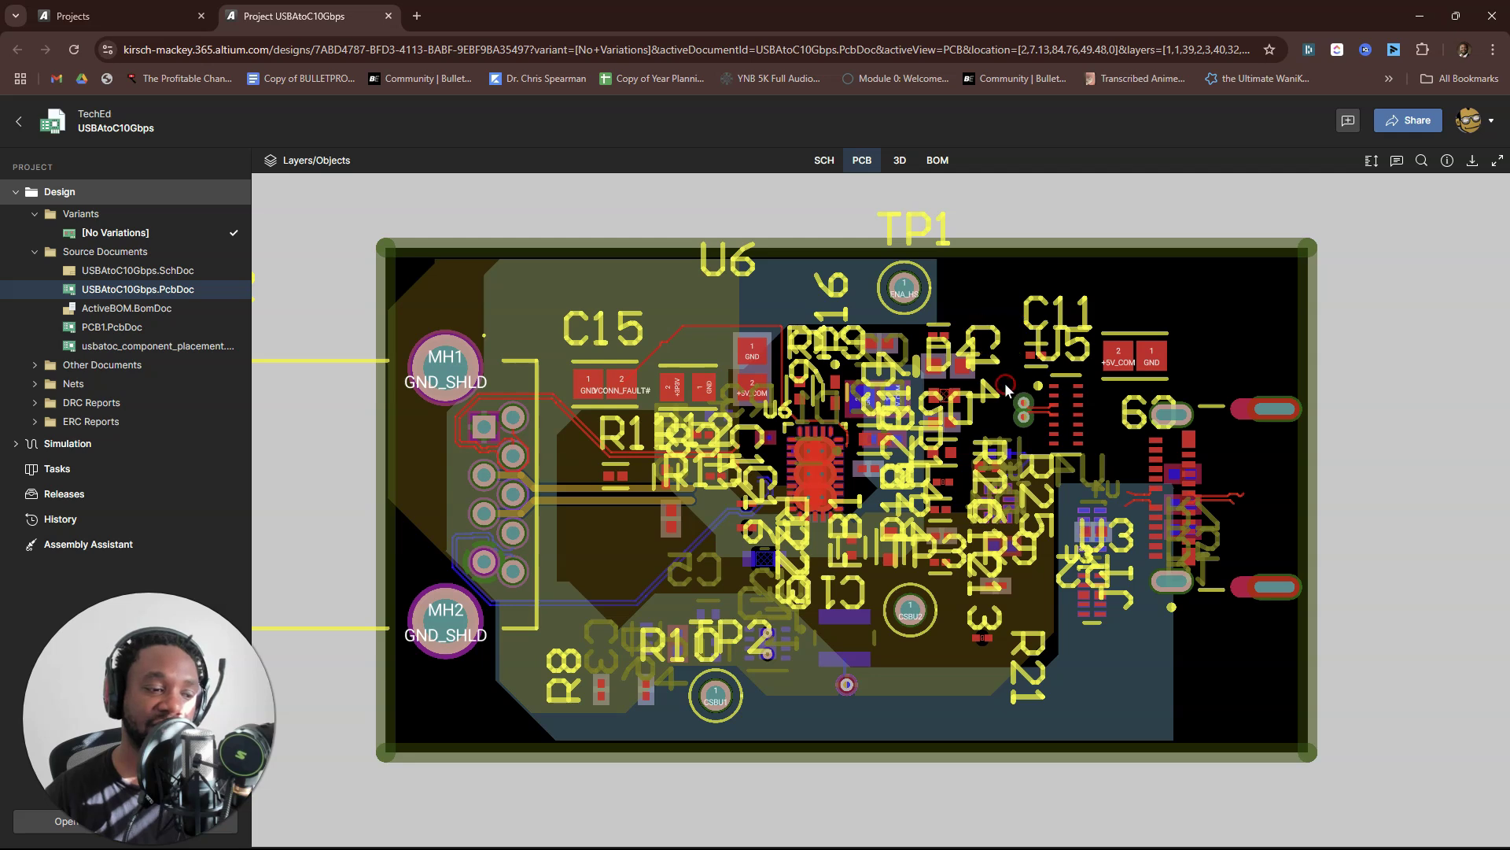
scroll(1040, 313, "down", 3)
left_click_drag(1298, 354, 1273, 389)
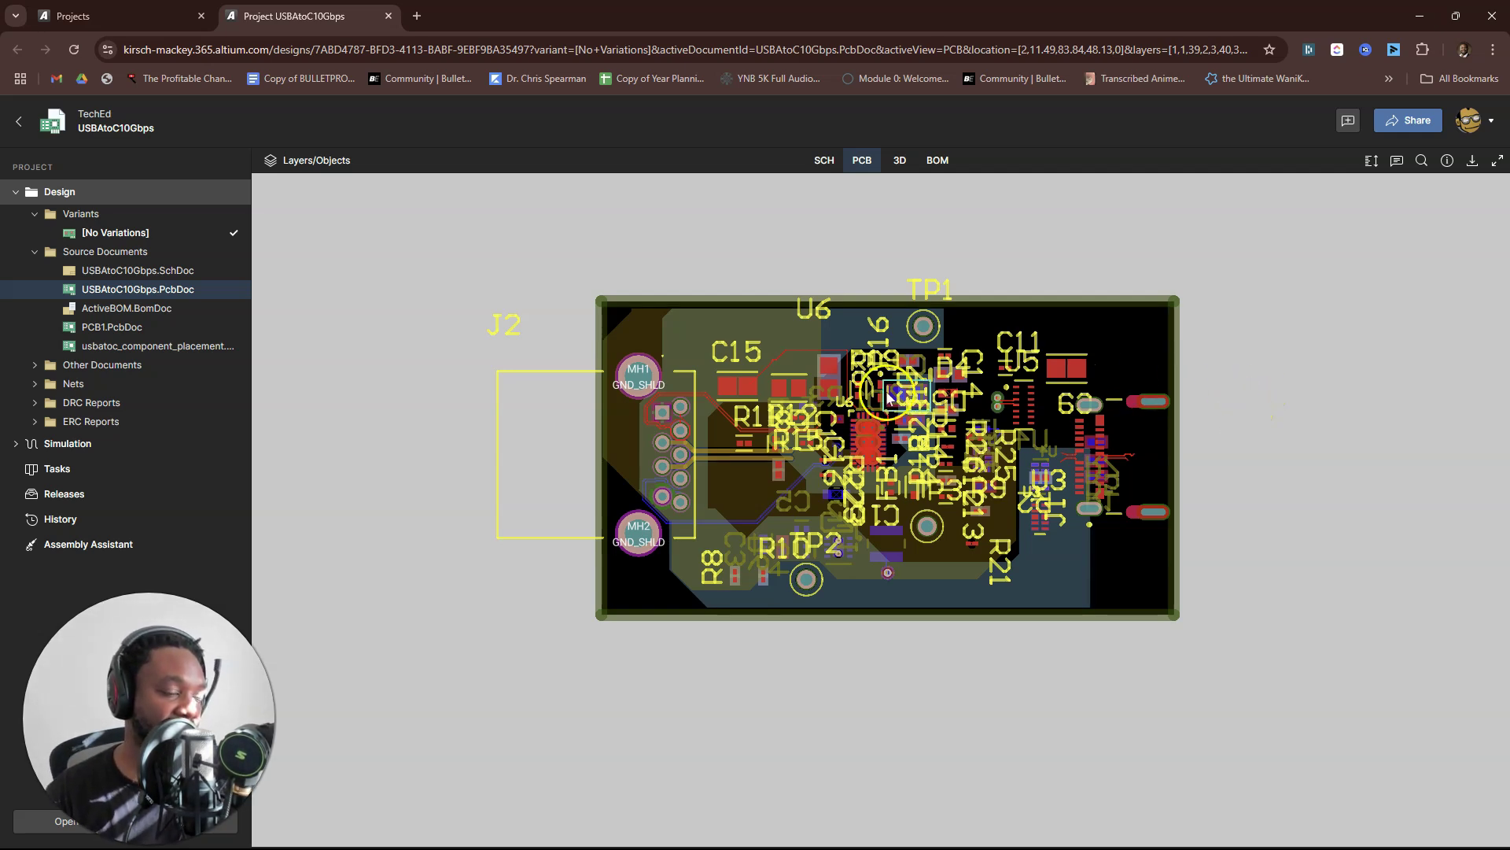
- Inspect the USBAtoC10Gbps board as a 3D model
left_click(899, 160)
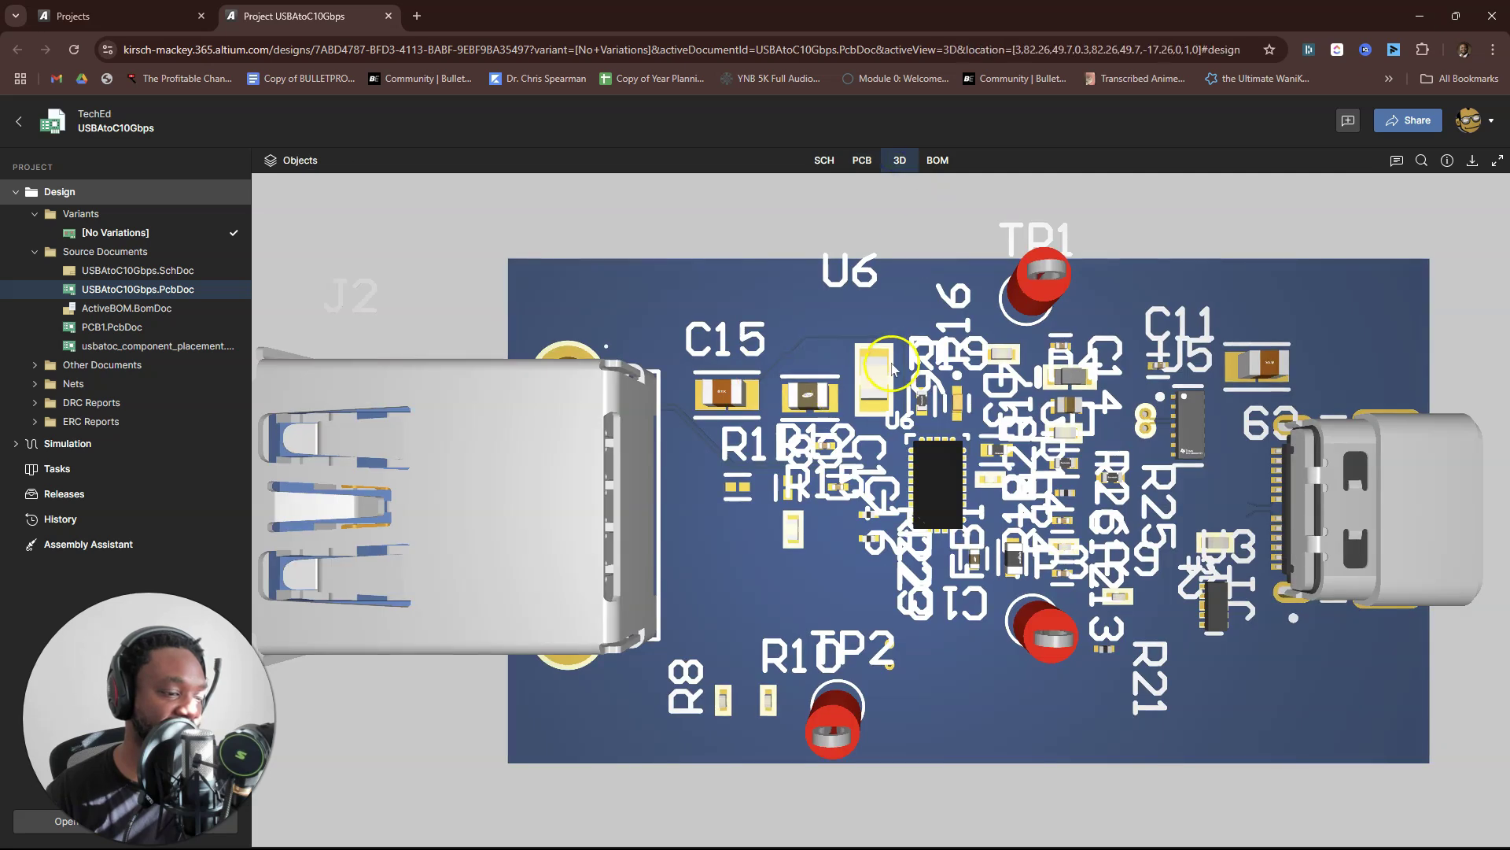
scroll(881, 362, "down", 5)
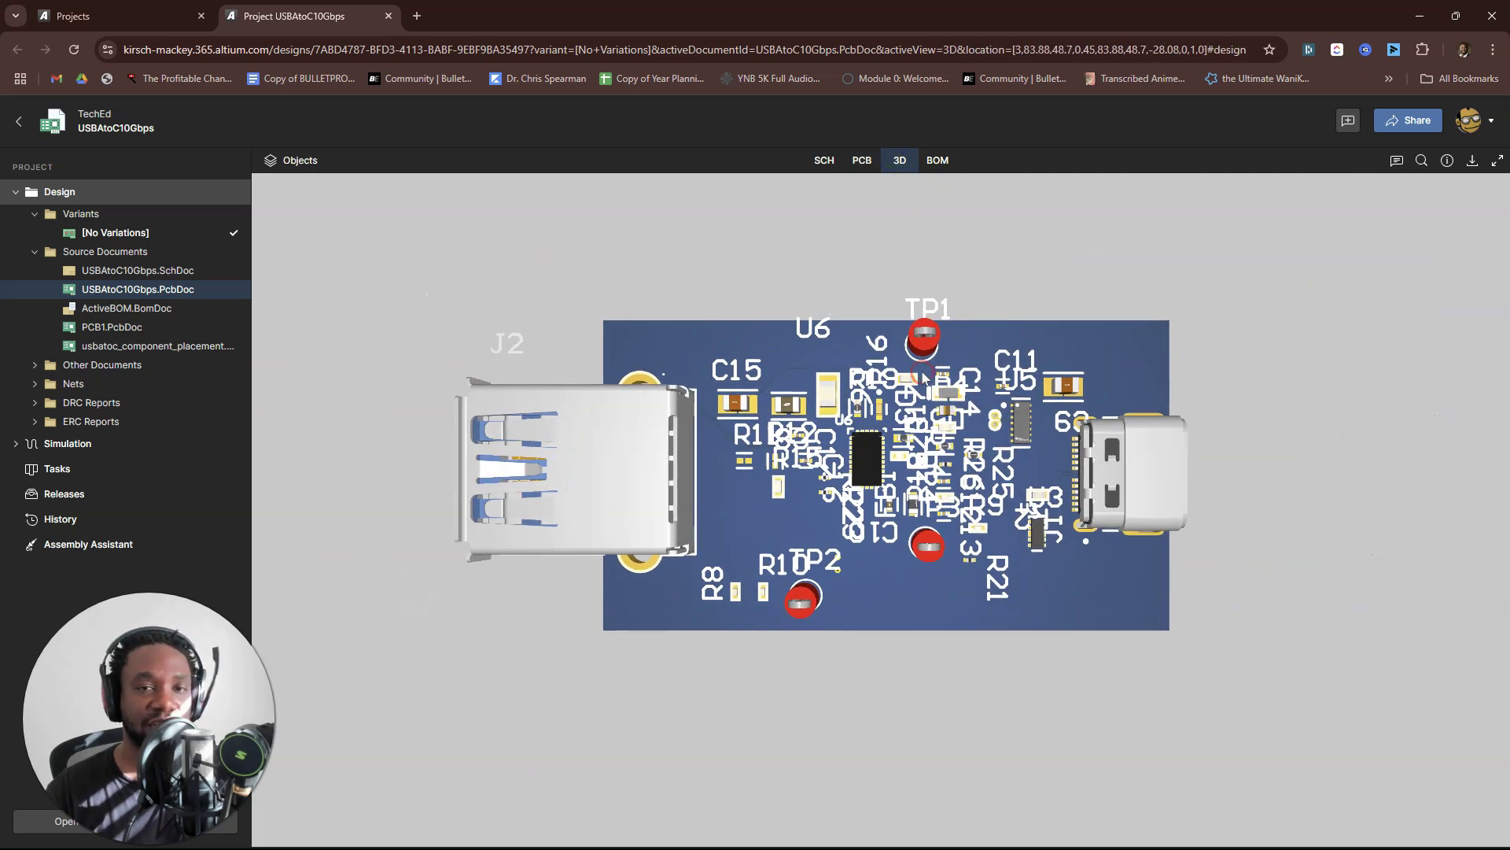
left_click_drag(924, 378, 837, 308)
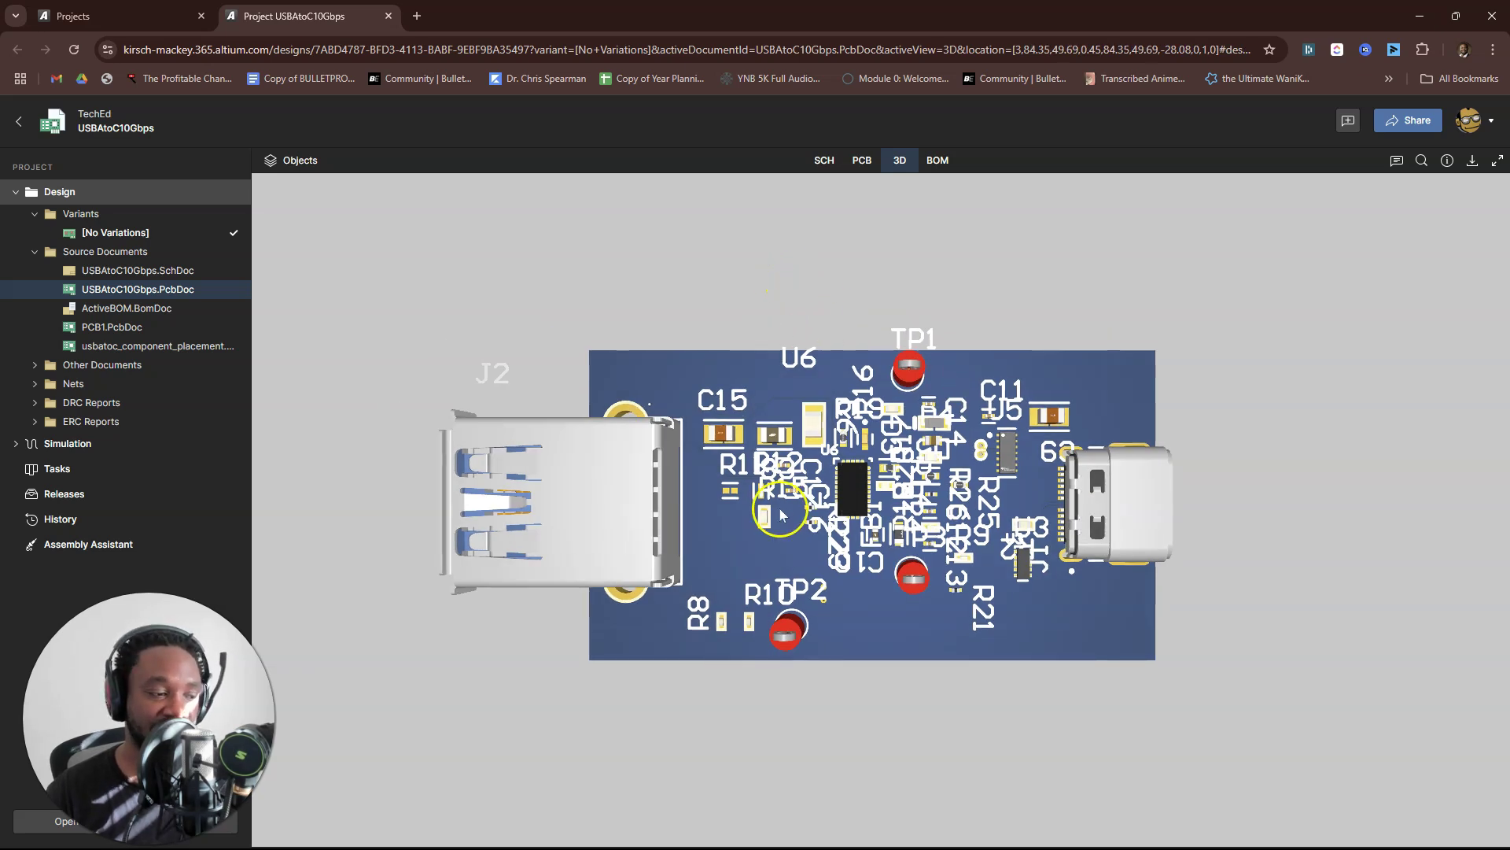
mouse_move(818, 338)
right_mouse_down()
mouse_move(771, 330)
mouse_move(815, 337)
right_mouse_up()
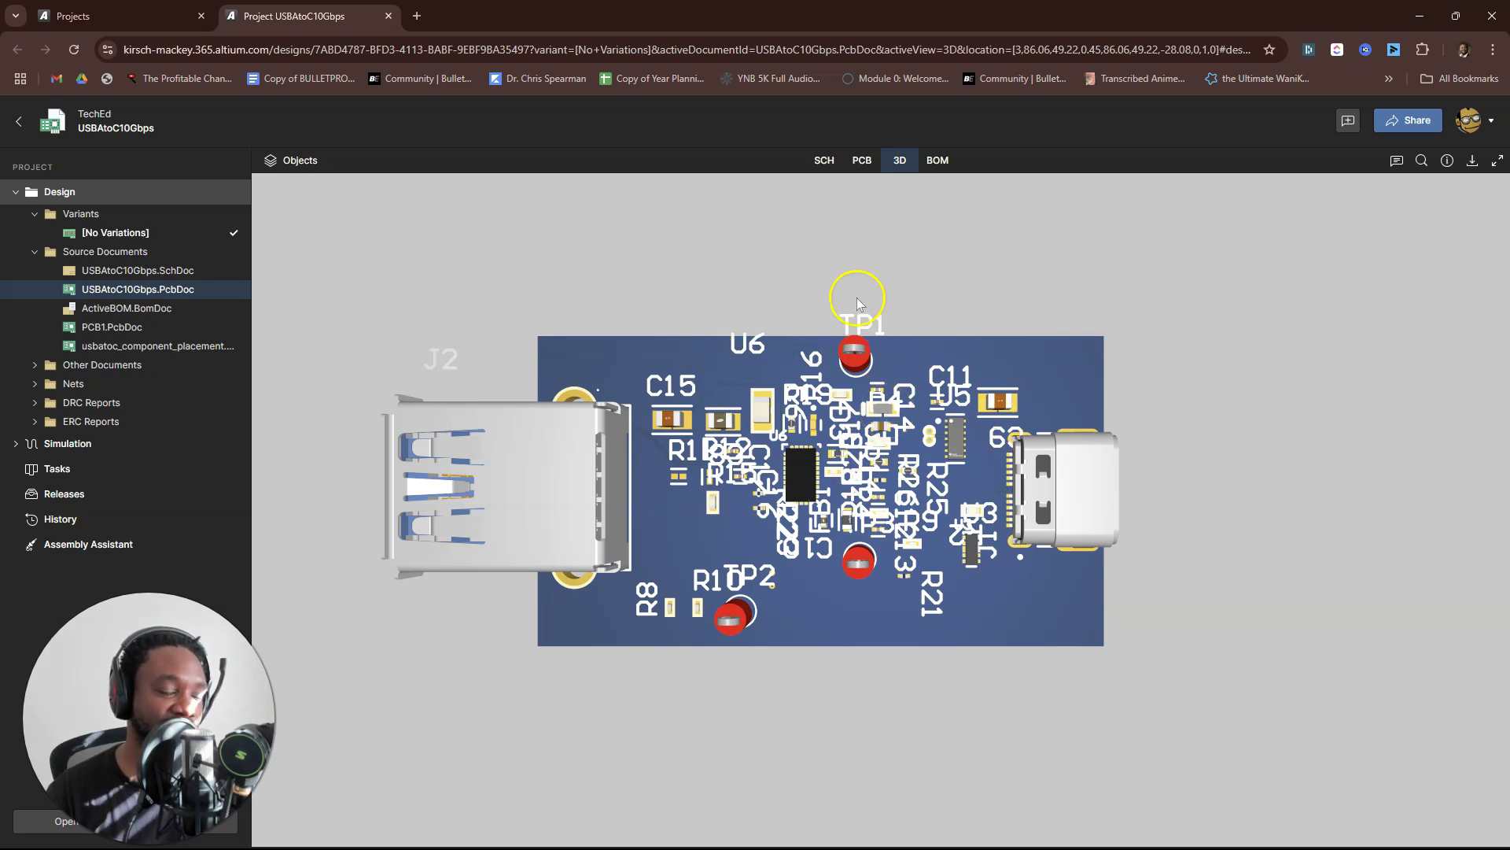
- Review the project's bill of materials, including part numbers, lifecycle status, suppliers and prices
left_click(936, 159)
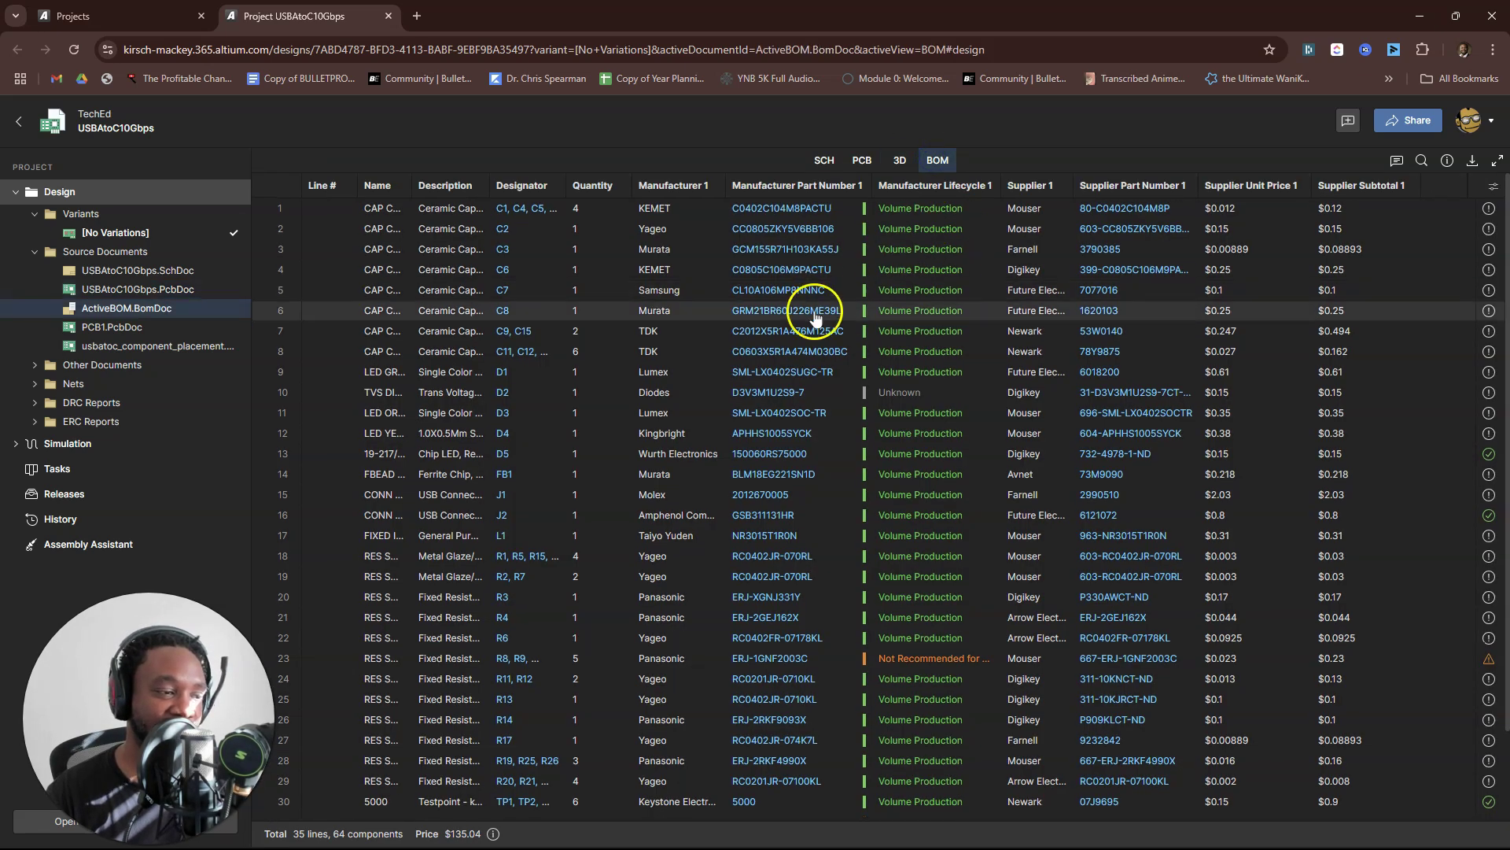
scroll(575, 384, "down", 2)
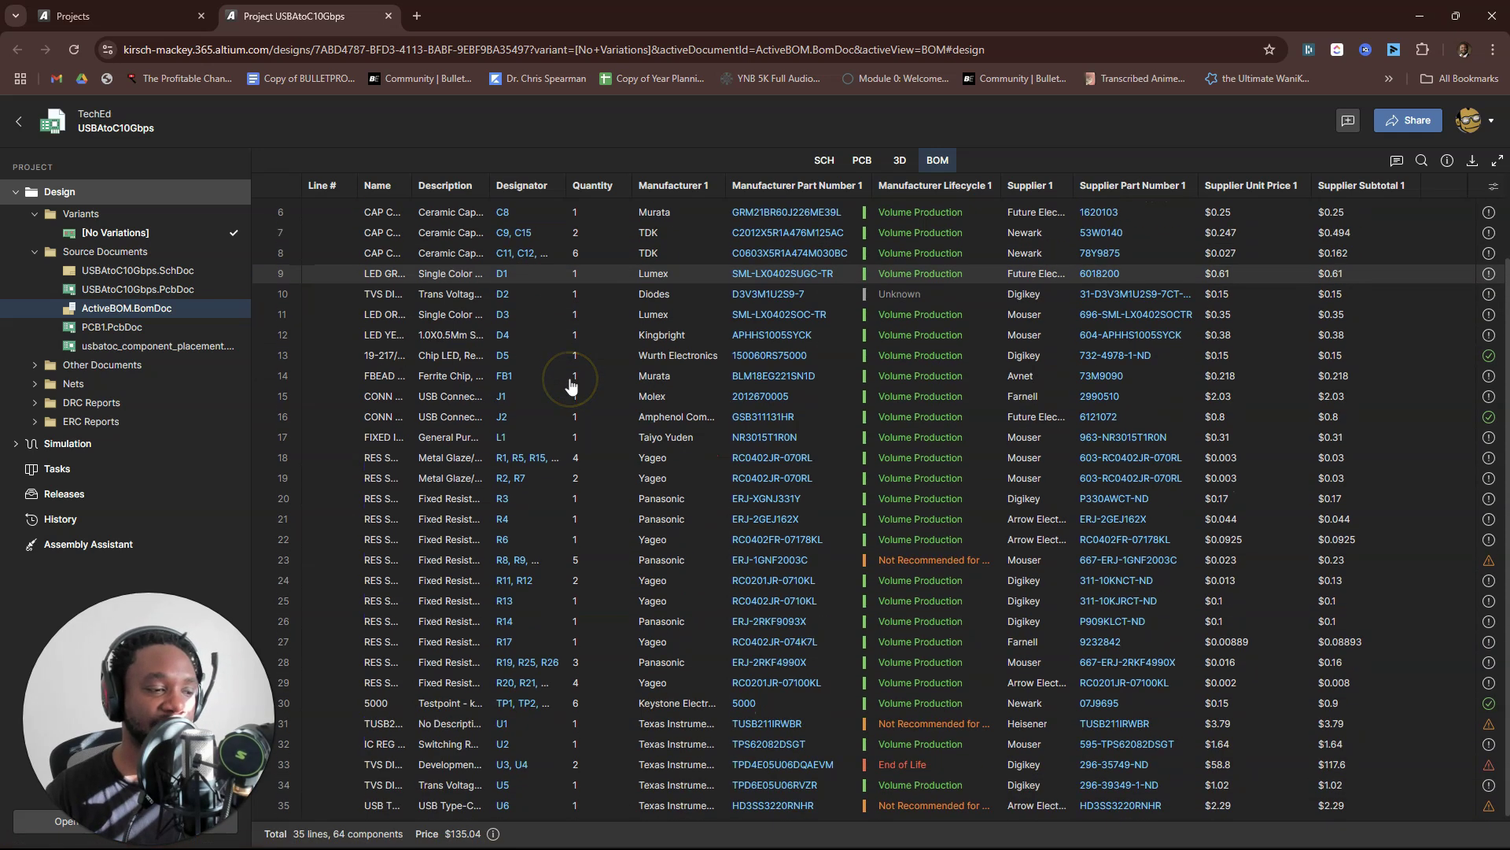
scroll(606, 472, "up", 2)
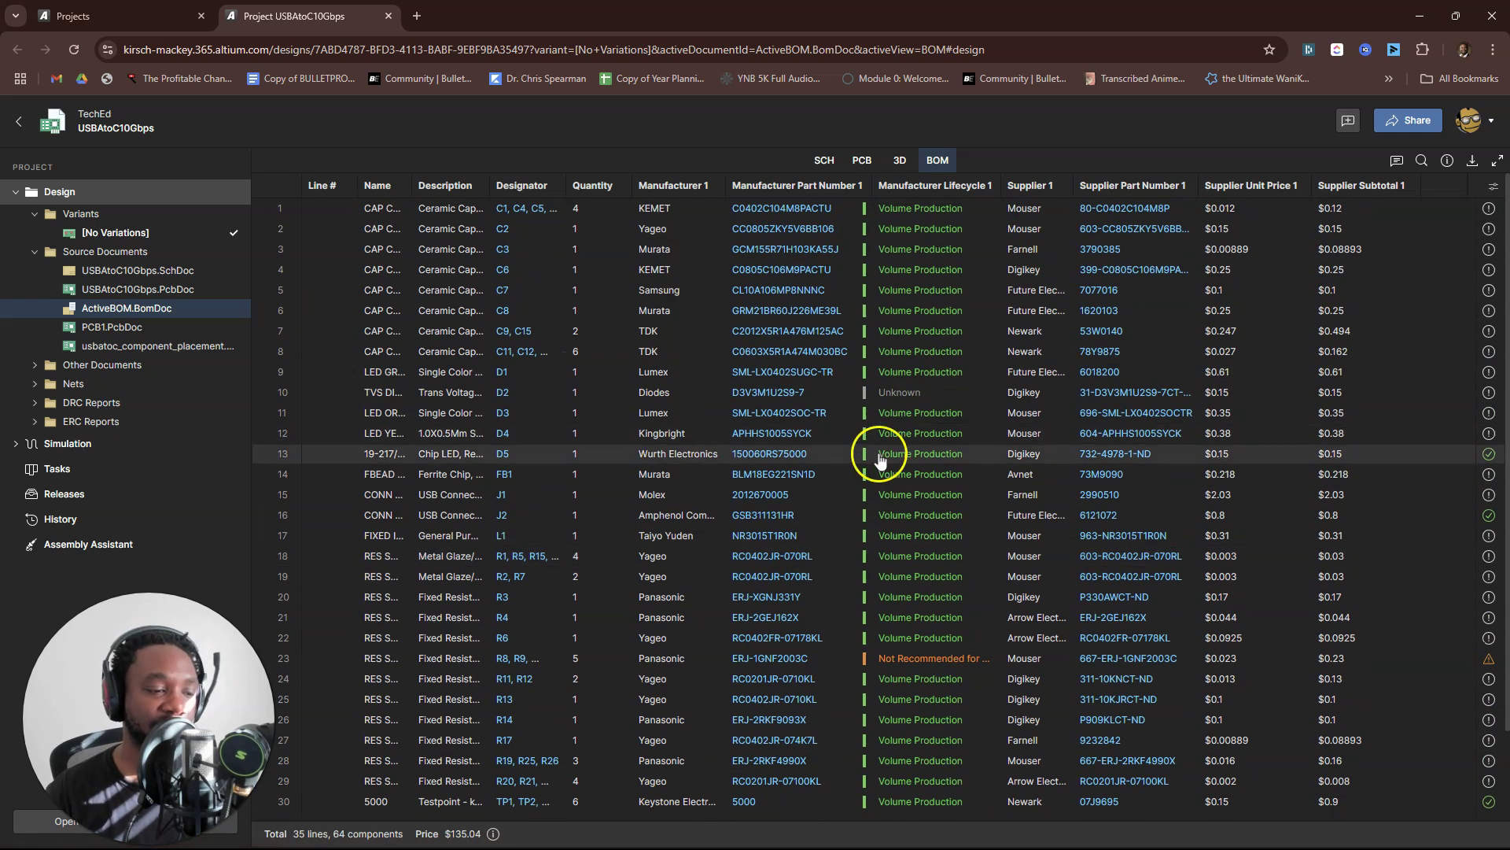
scroll(944, 583, "down", 2)
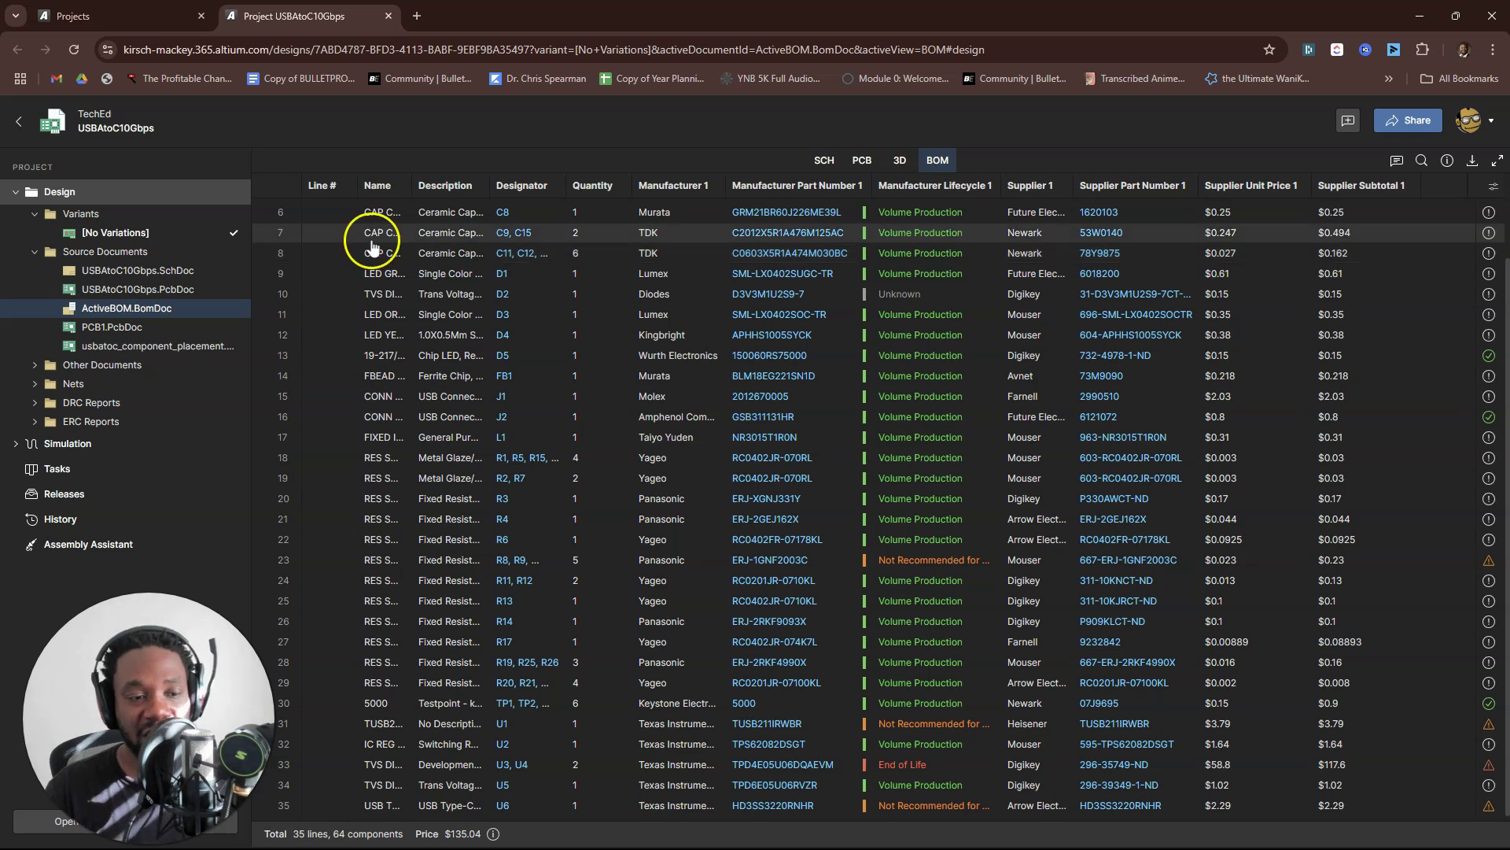
- Check the comments and tasks for the bill of materials, and close them again
left_click(1397, 160)
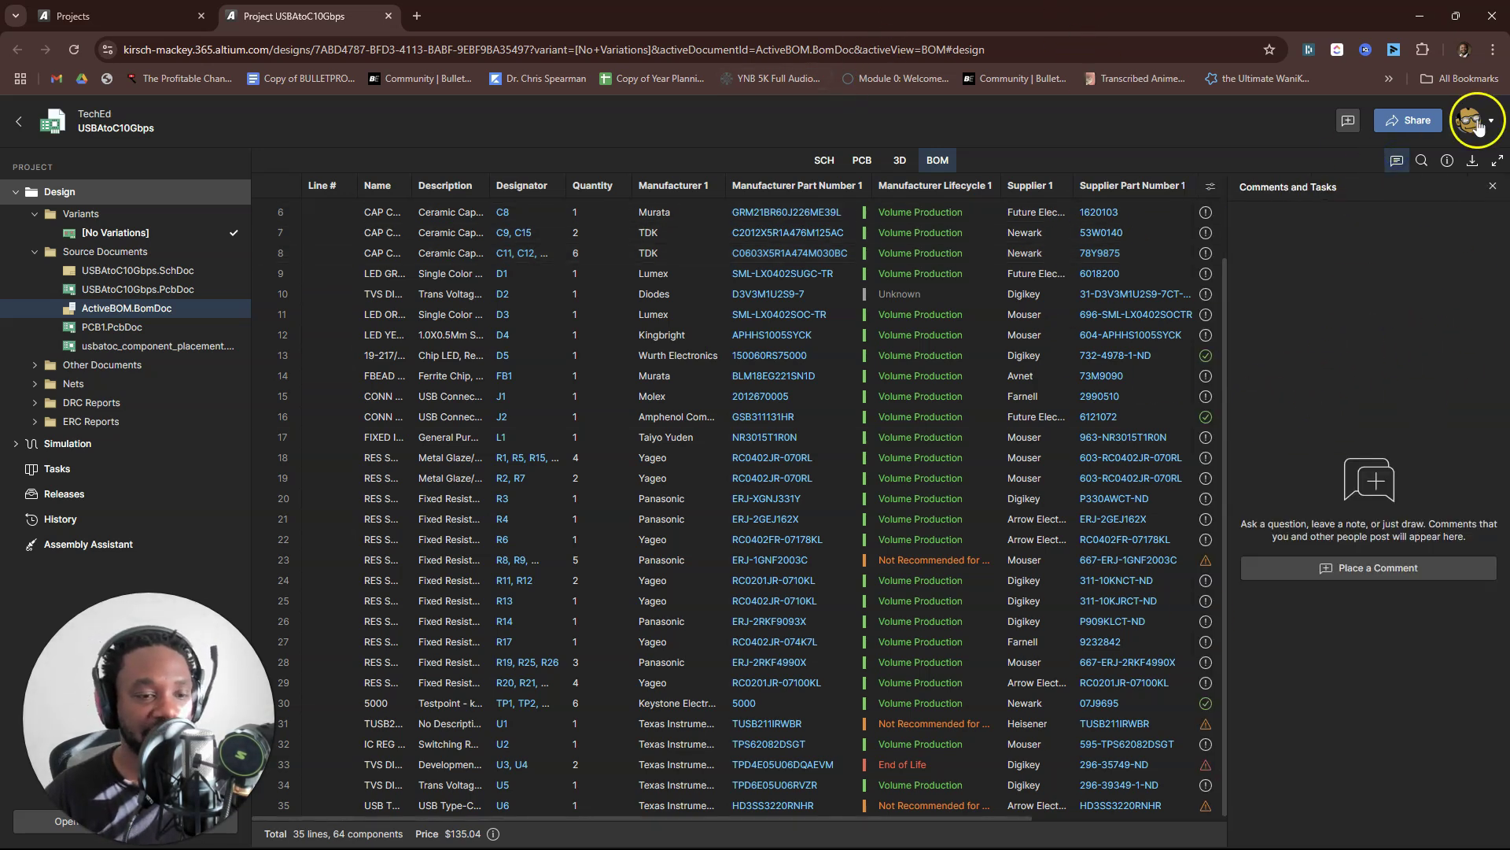
left_click(1492, 187)
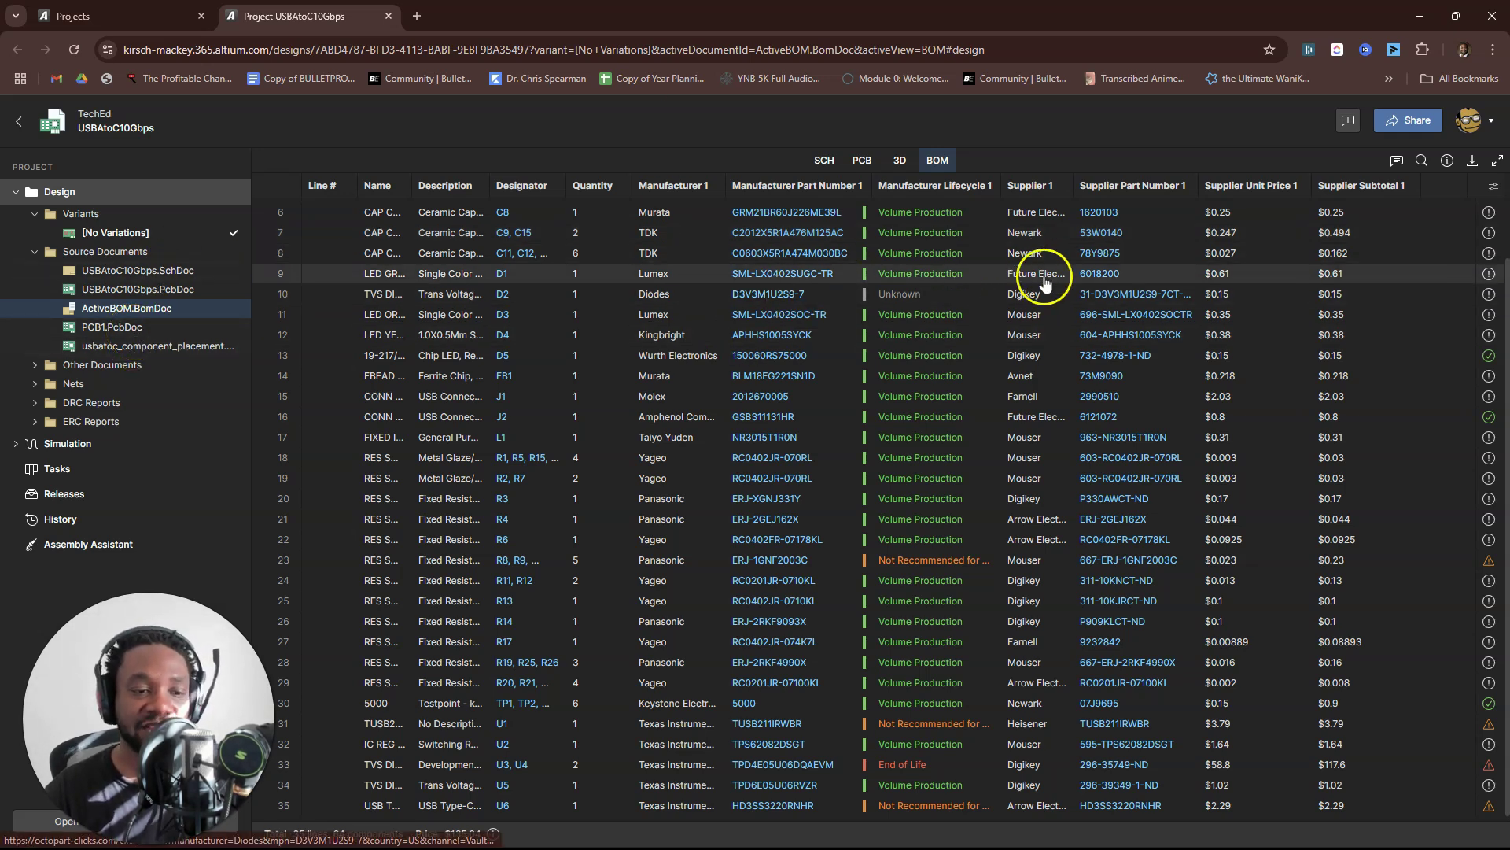
left_click(1329, 262)
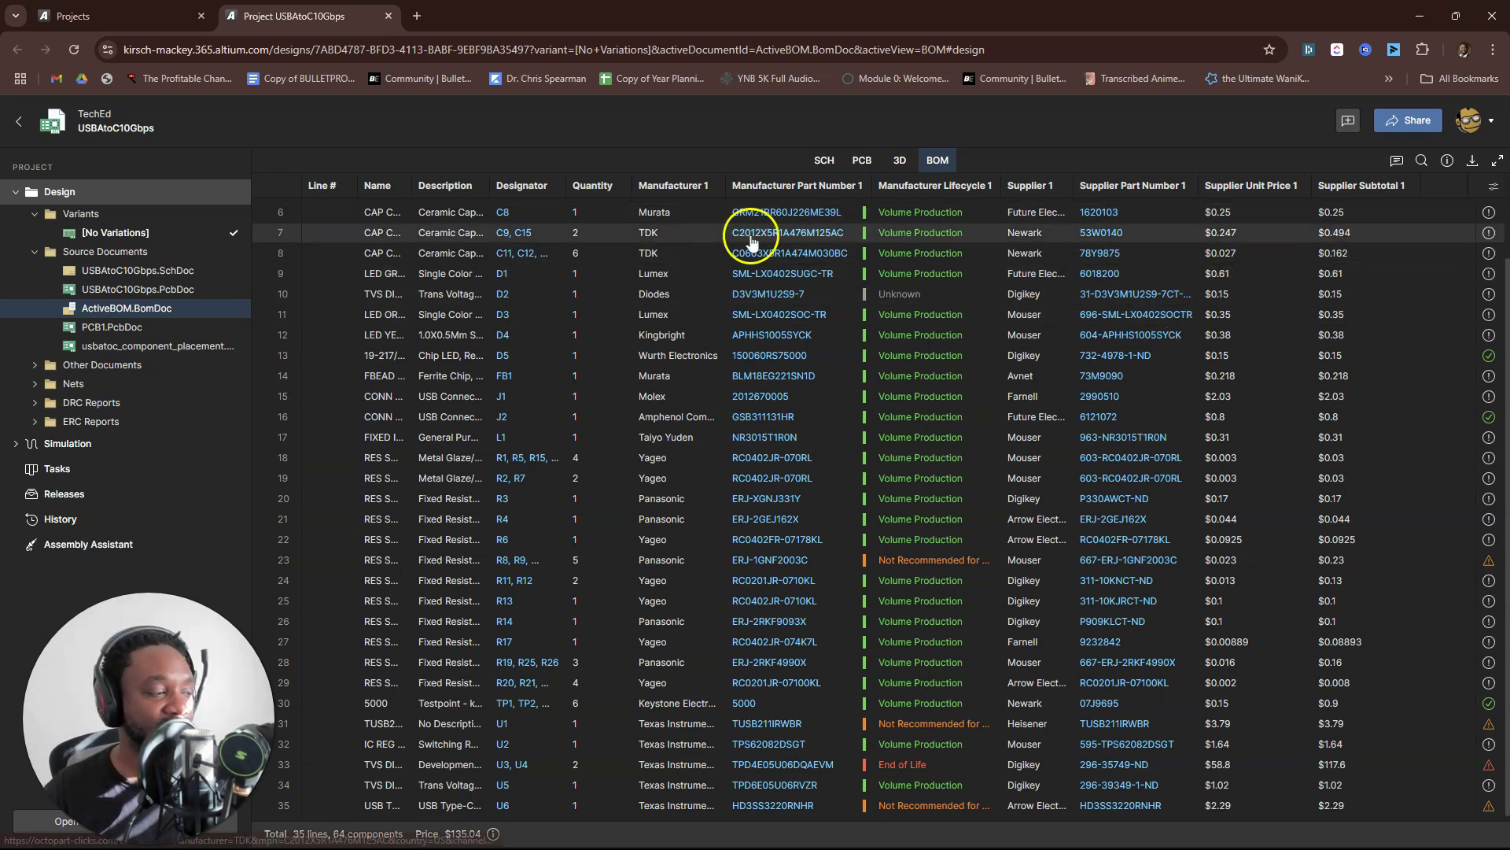
- Leave the project and open the Batteries category of the workspace's component library
left_click(21, 122)
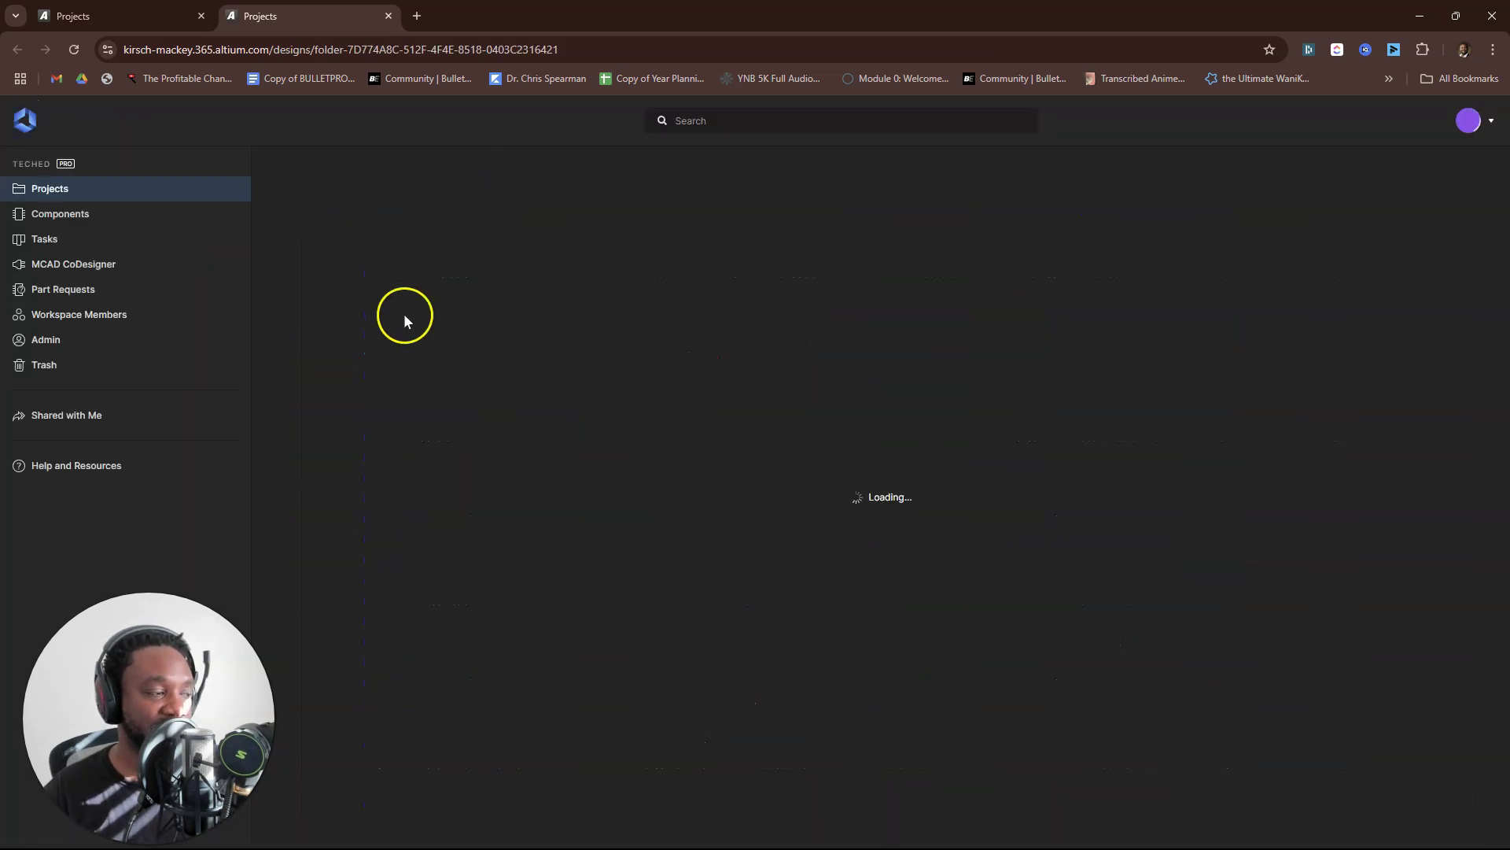
left_click(82, 215)
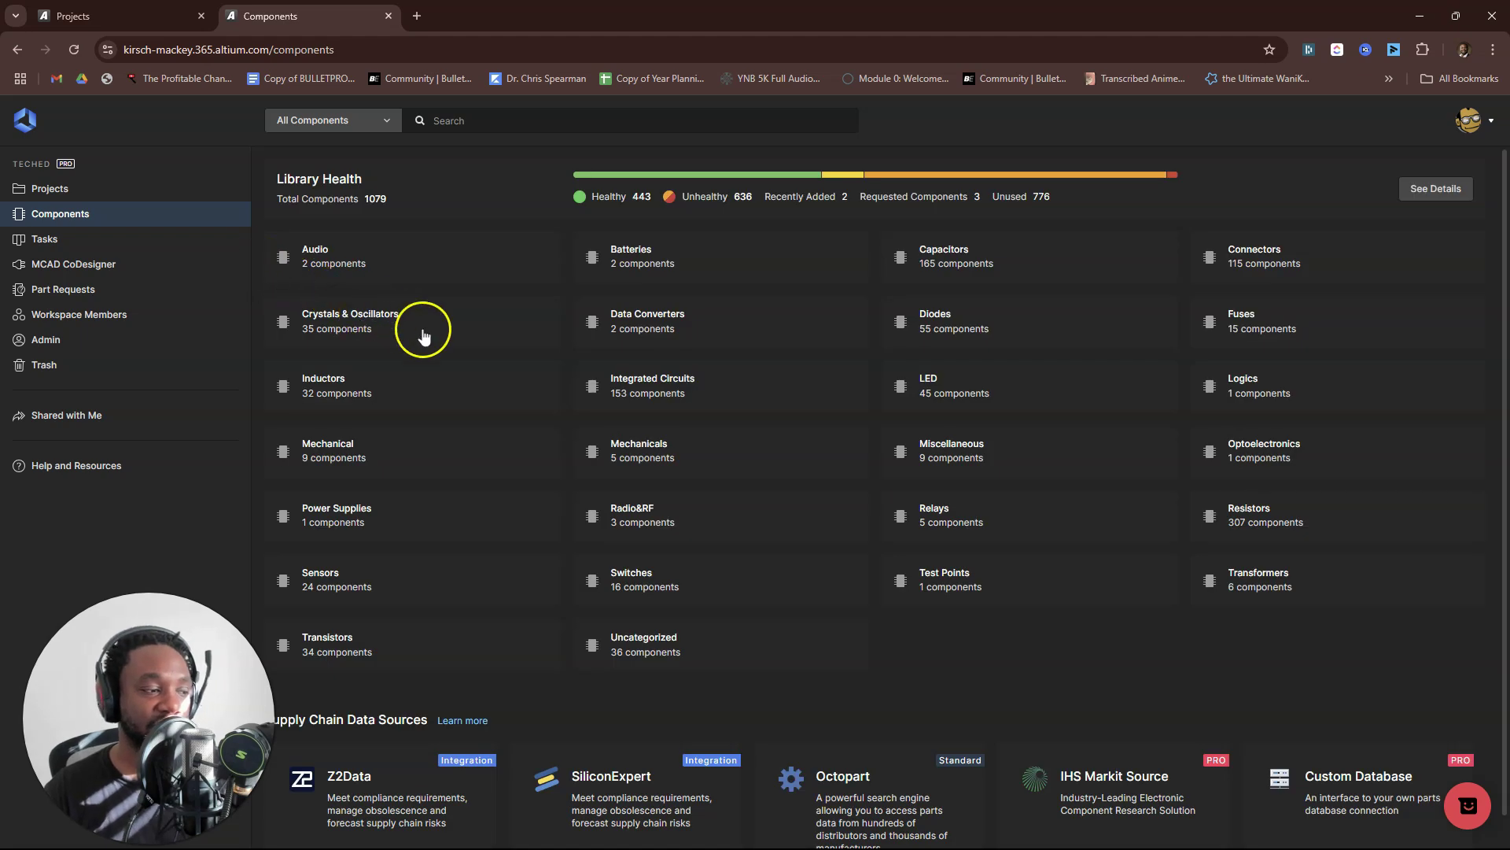
left_click(659, 267)
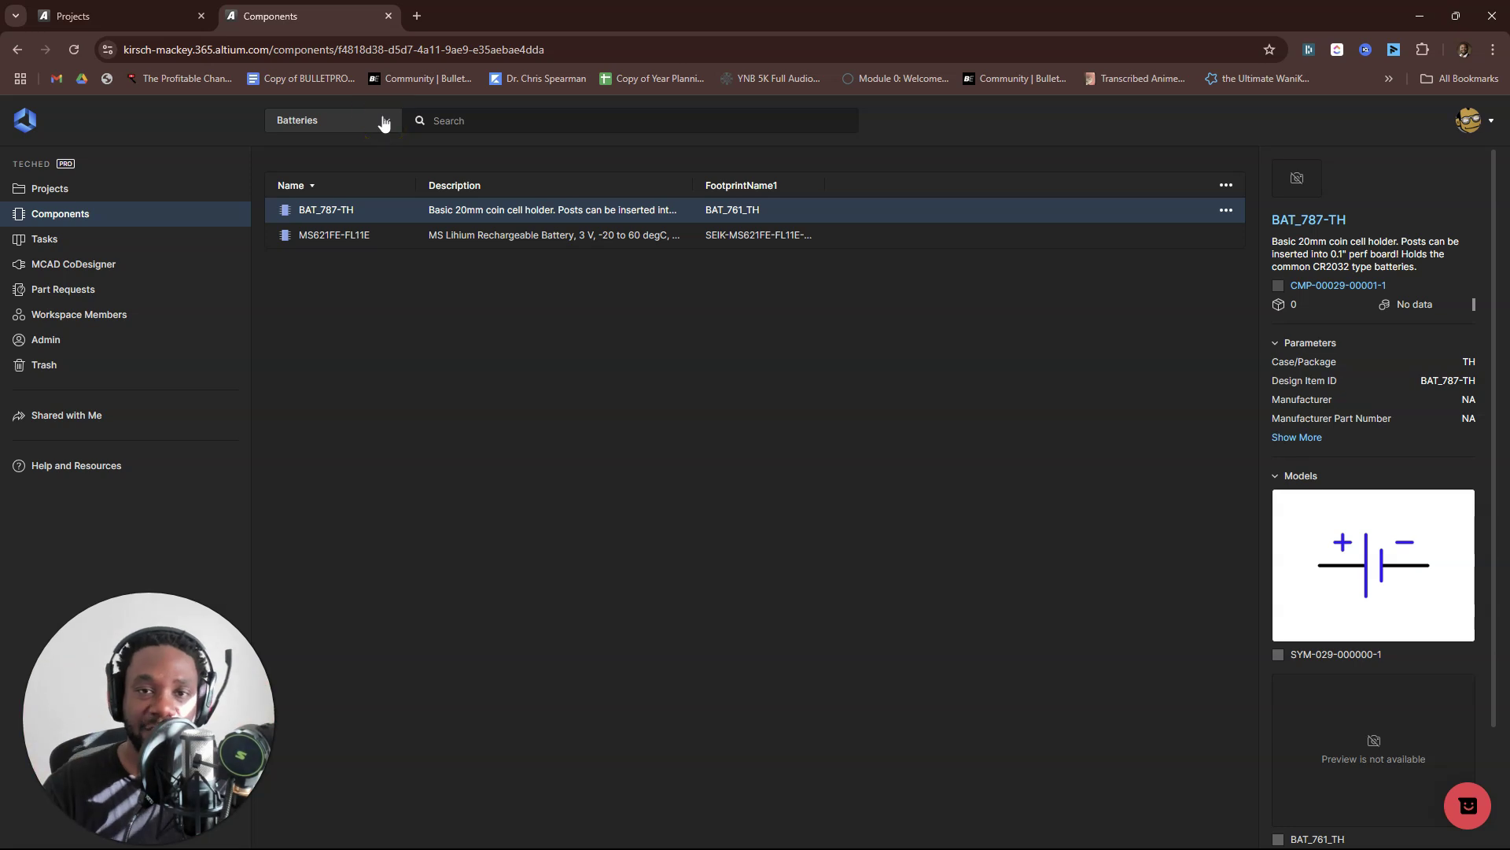
- Widen the component details and examine the parameters, models and part choices of BAT_787-TH and MS621FE-FL11E
left_click(1253, 478)
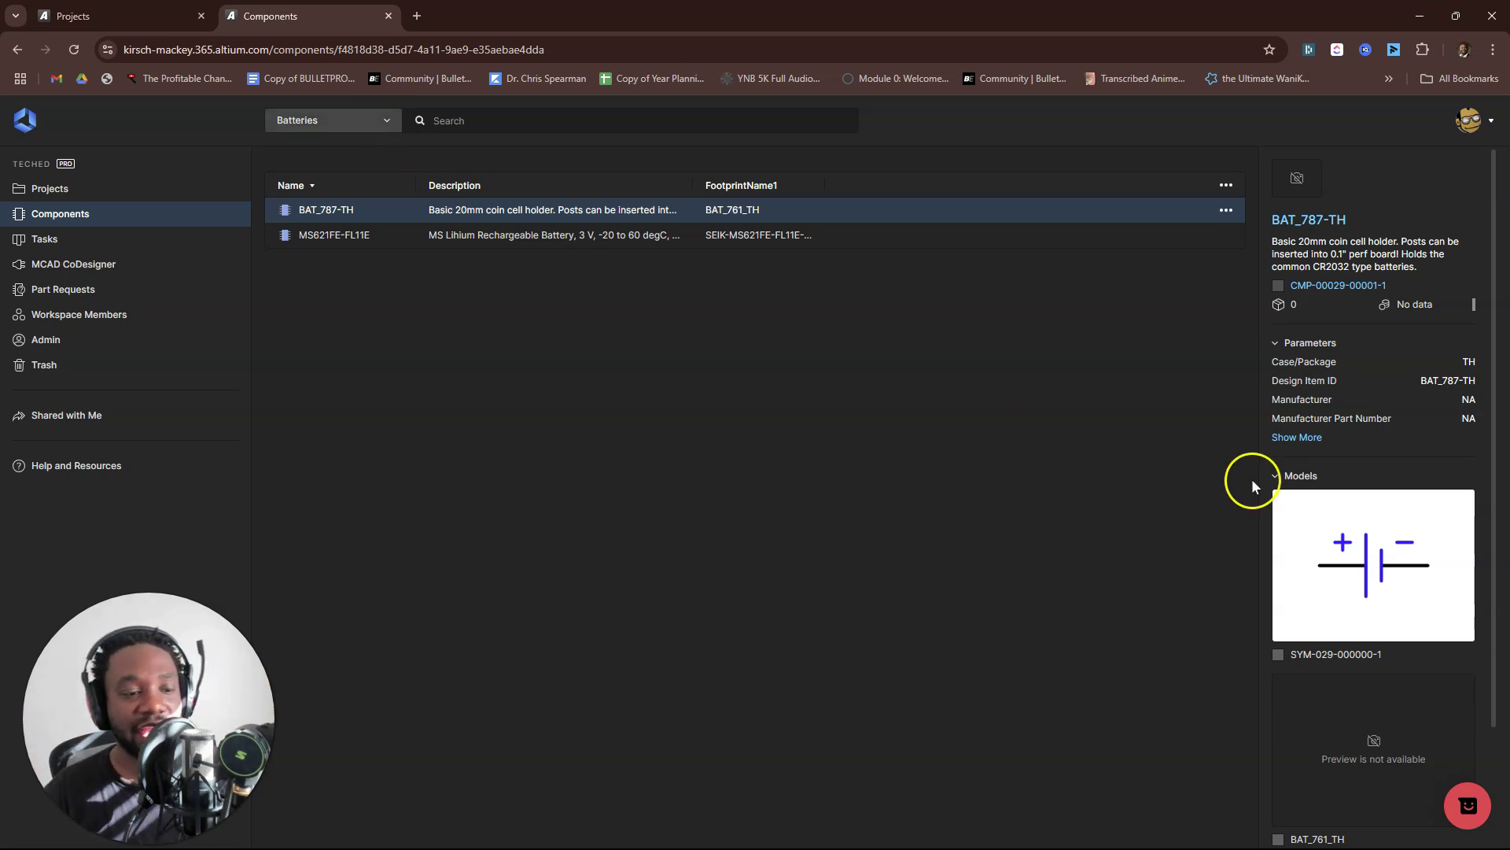
left_click(1259, 352)
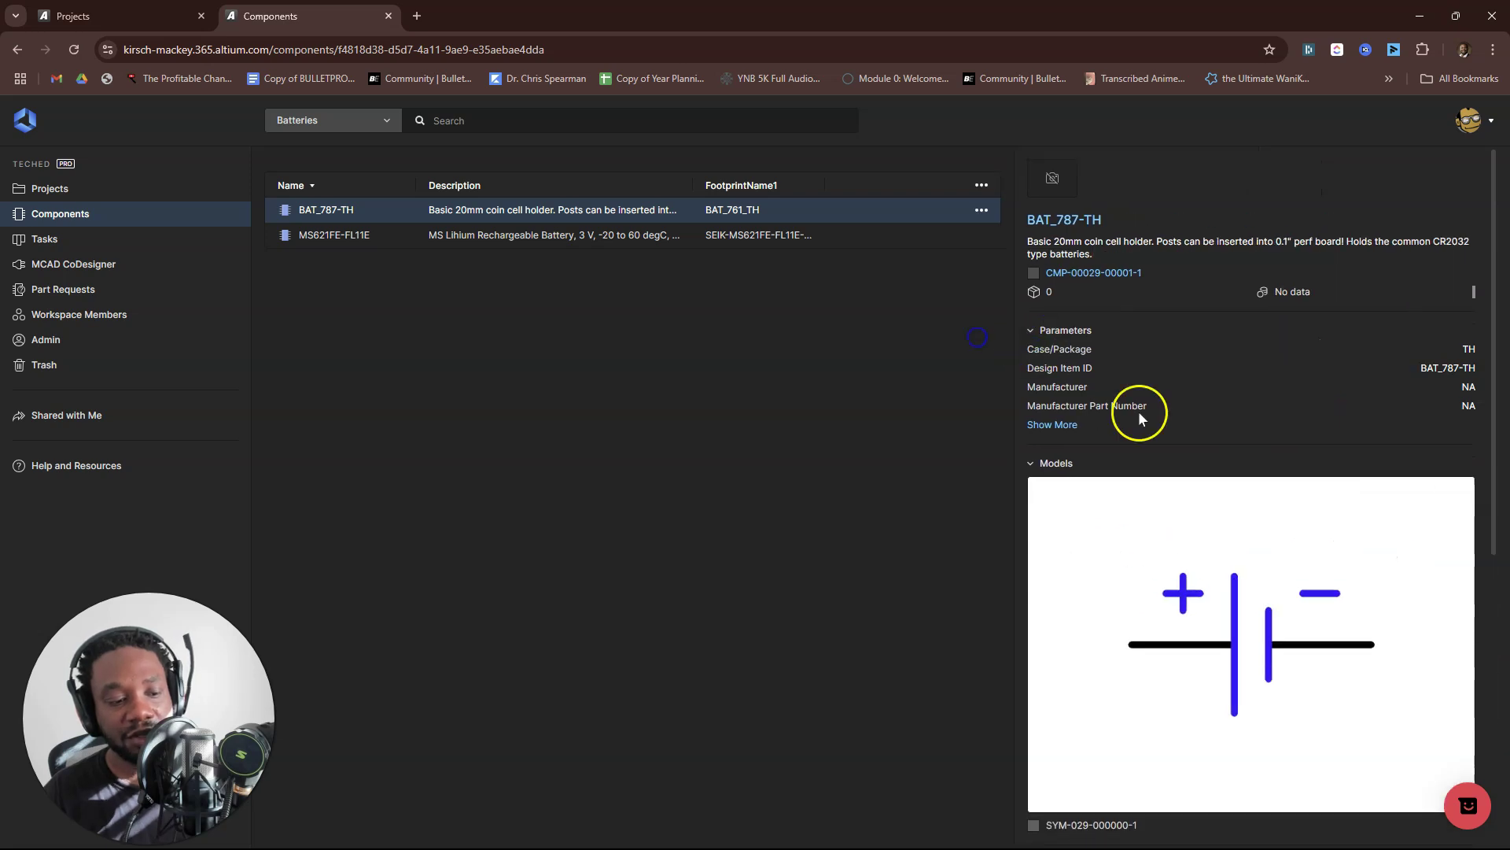
scroll(1338, 472, "down", 5)
scroll(1384, 445, "down", 2)
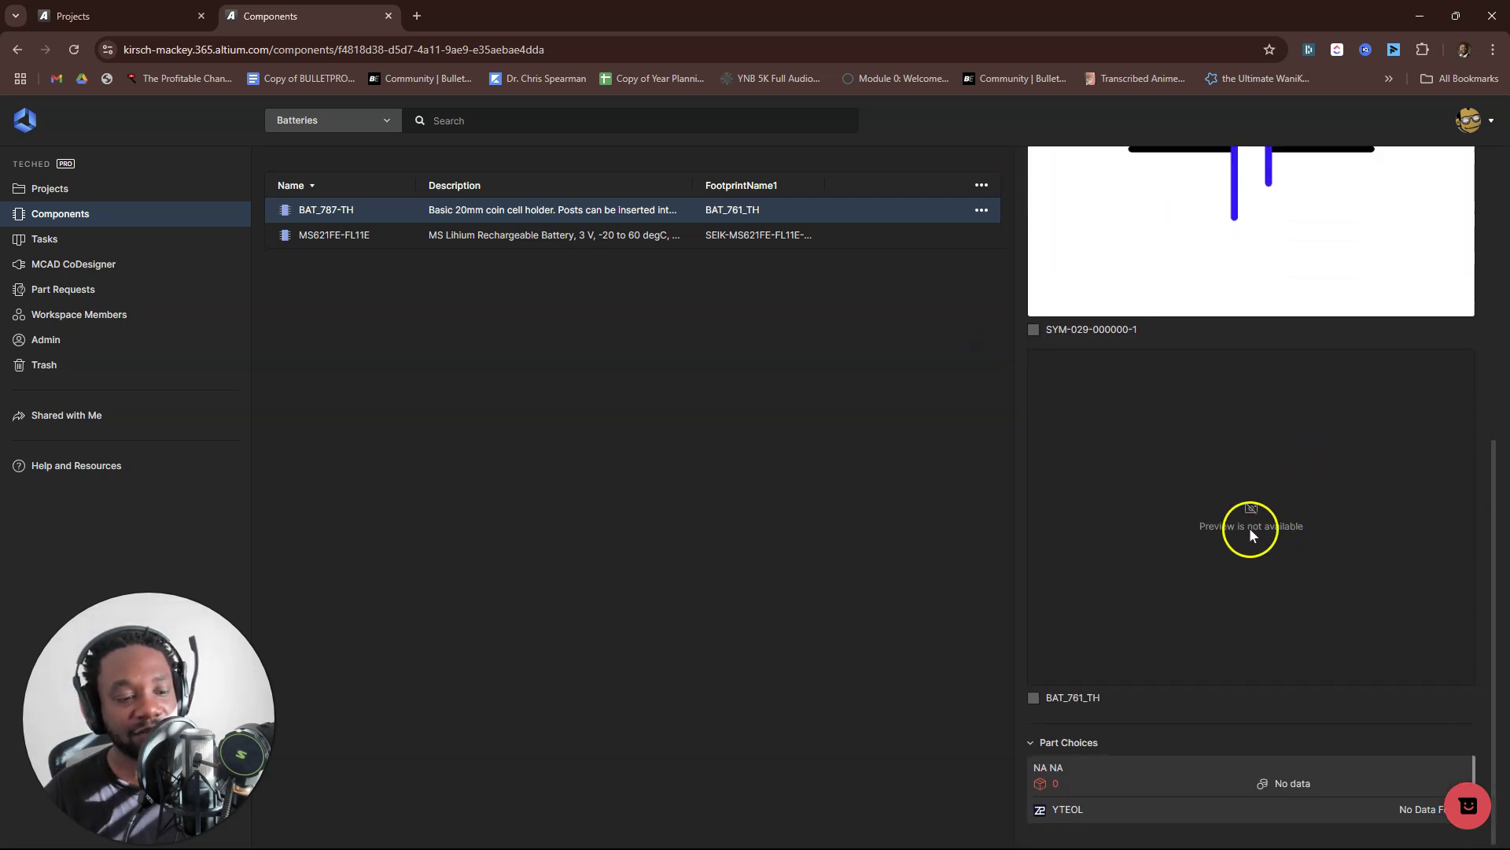
scroll(1344, 537, "up", 10)
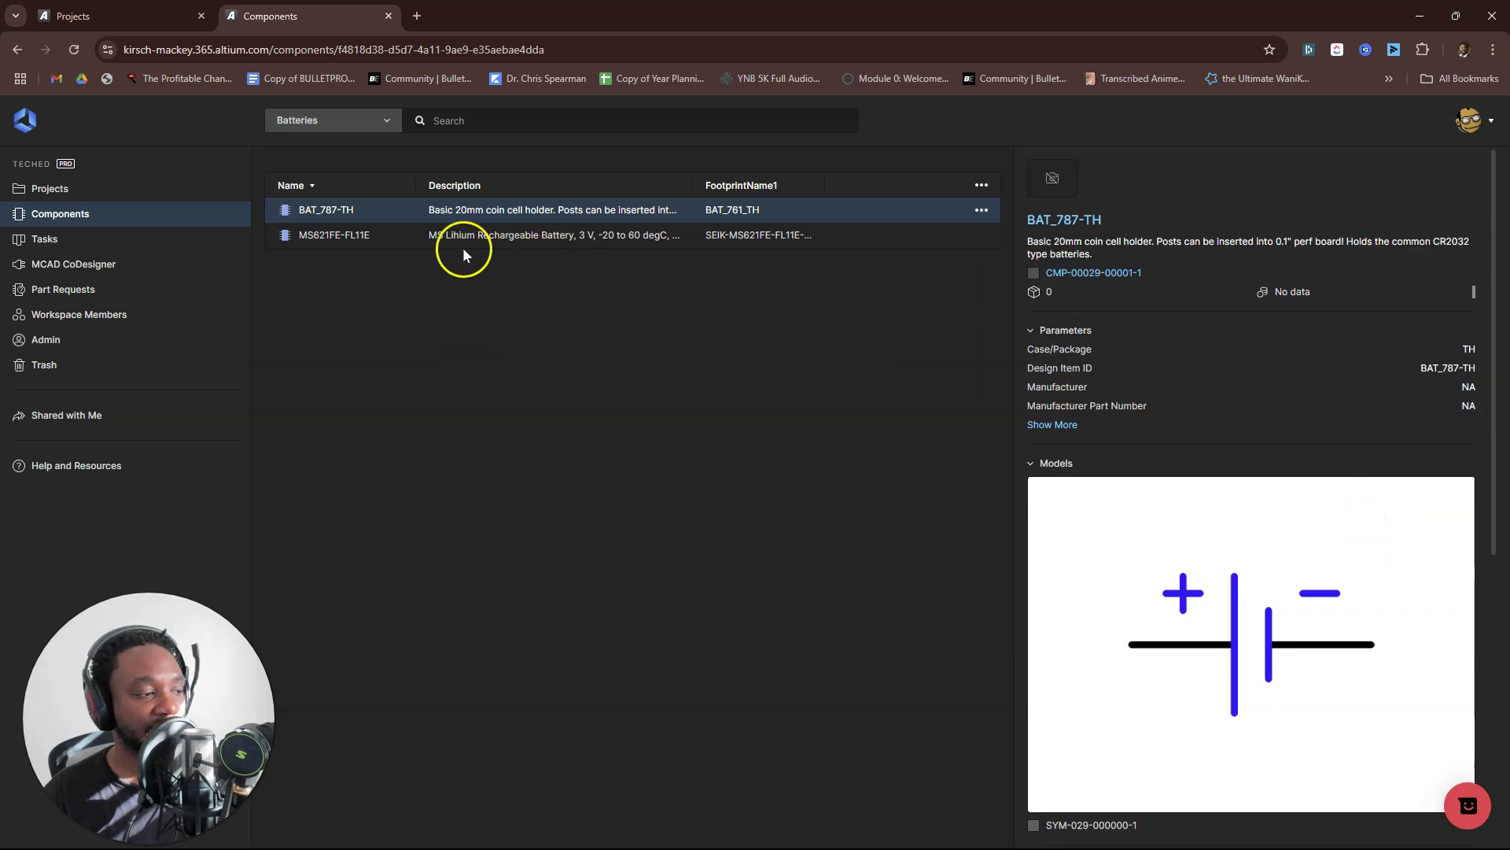
left_click(435, 235)
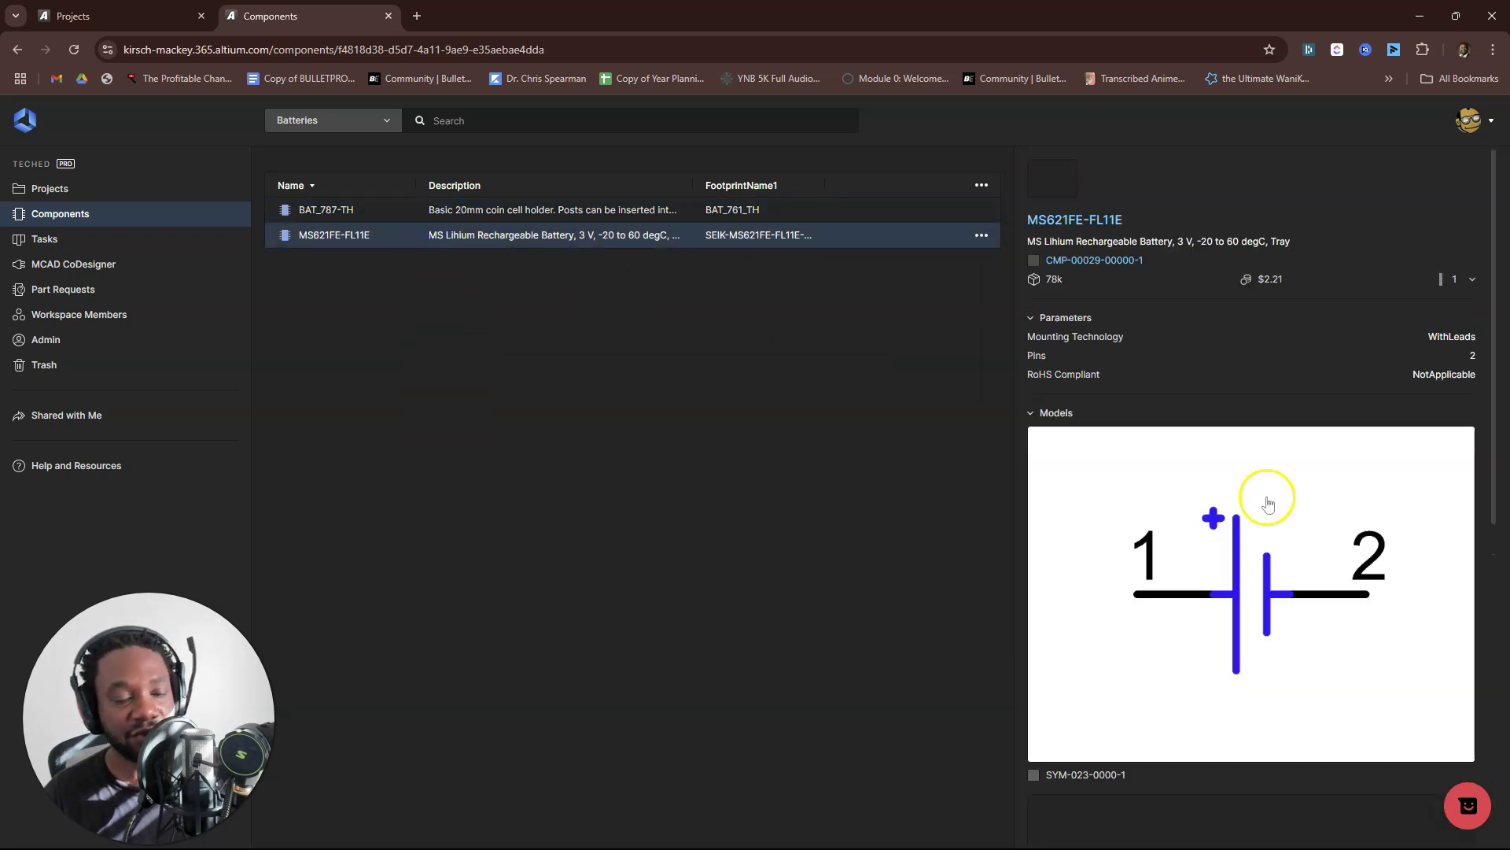
scroll(1262, 503, "down", 7)
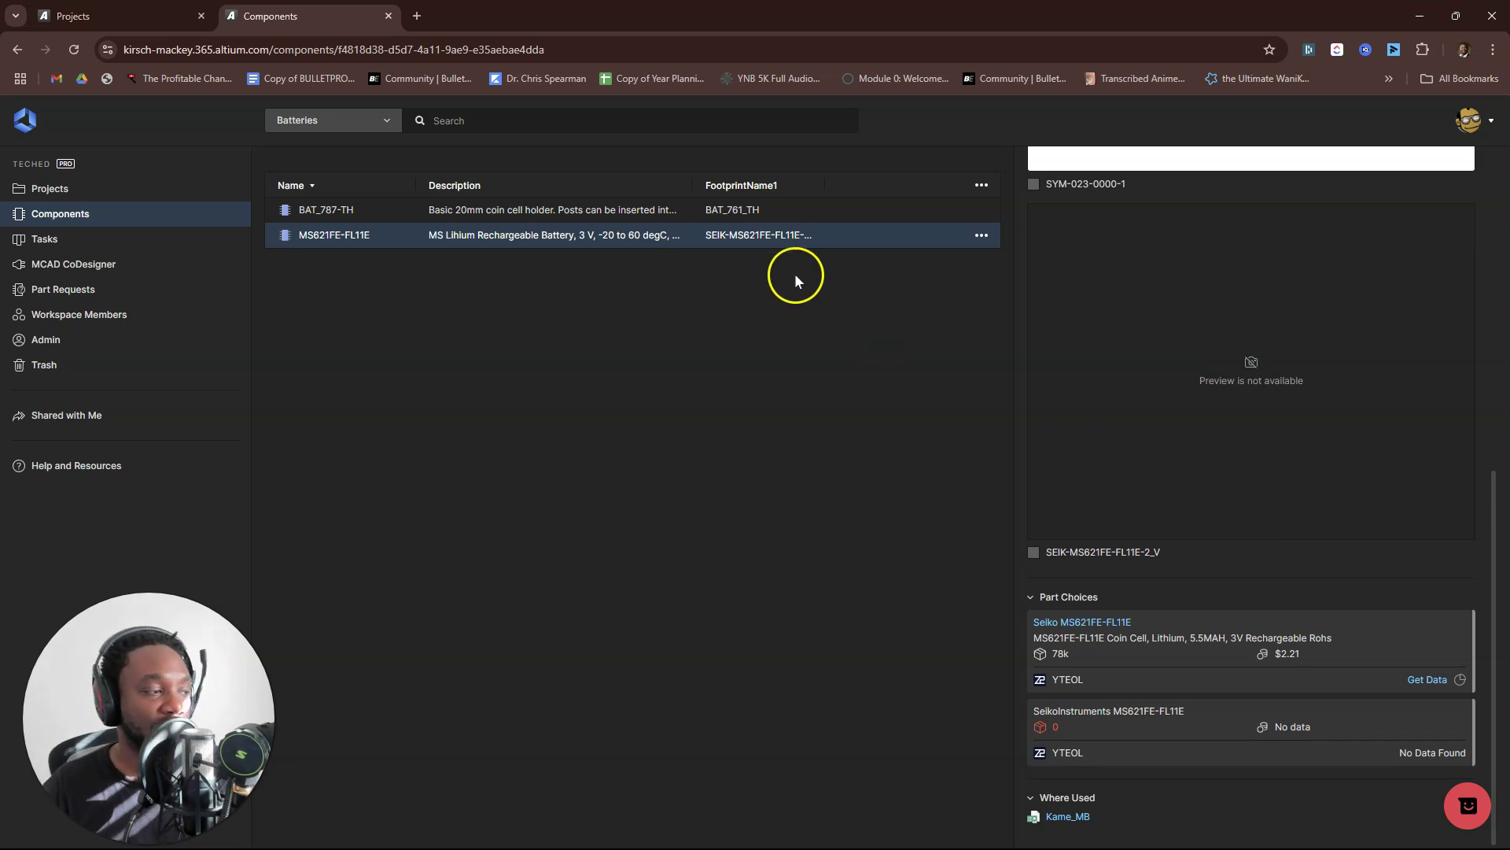
- Look through the workspace's task board, covering the to-do, in-progress and resolved tasks
left_click(97, 242)
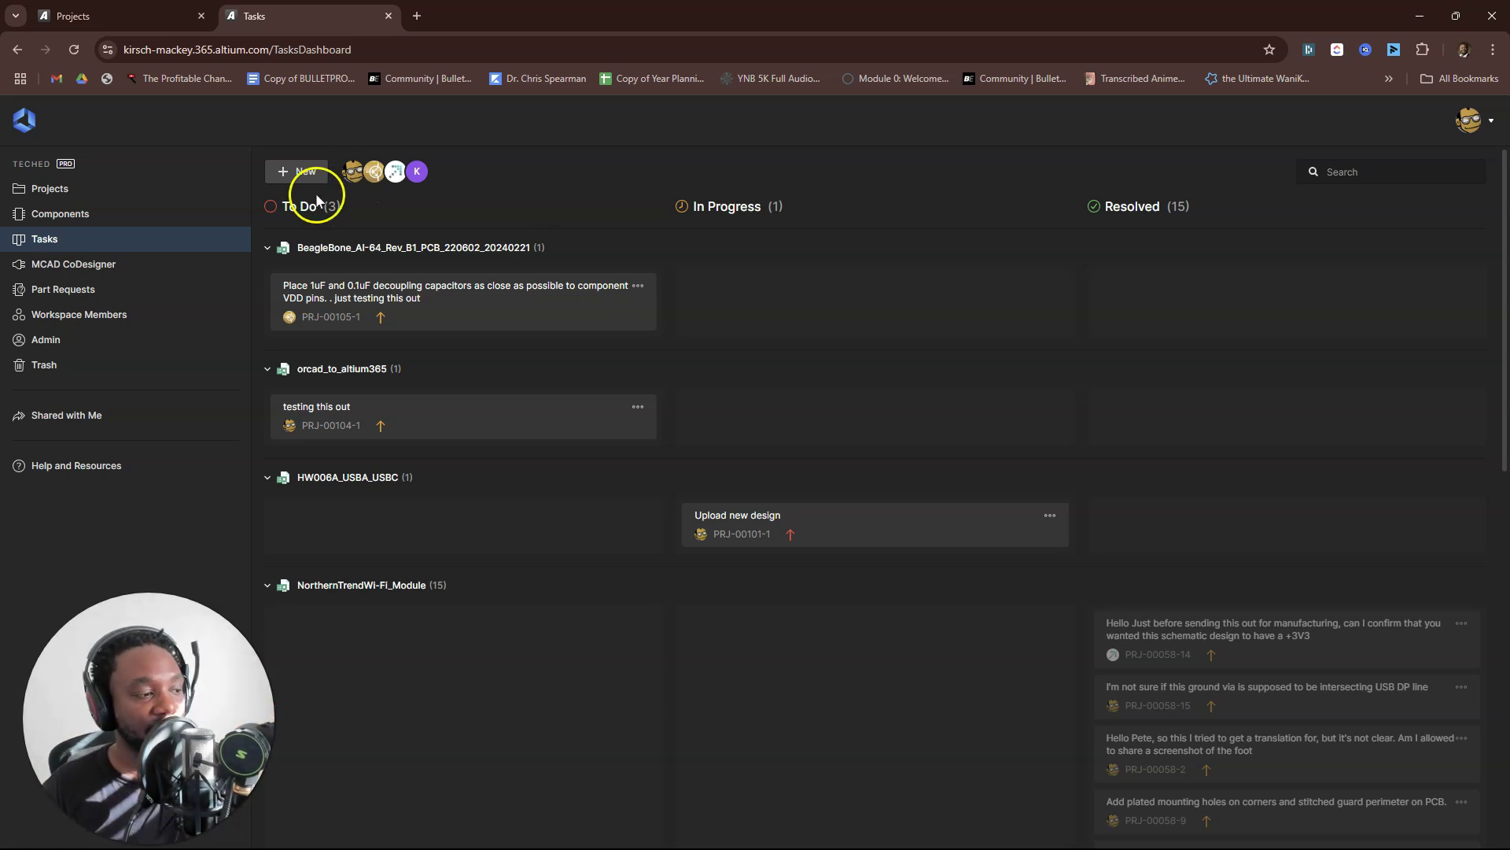
scroll(634, 438, "down", 5)
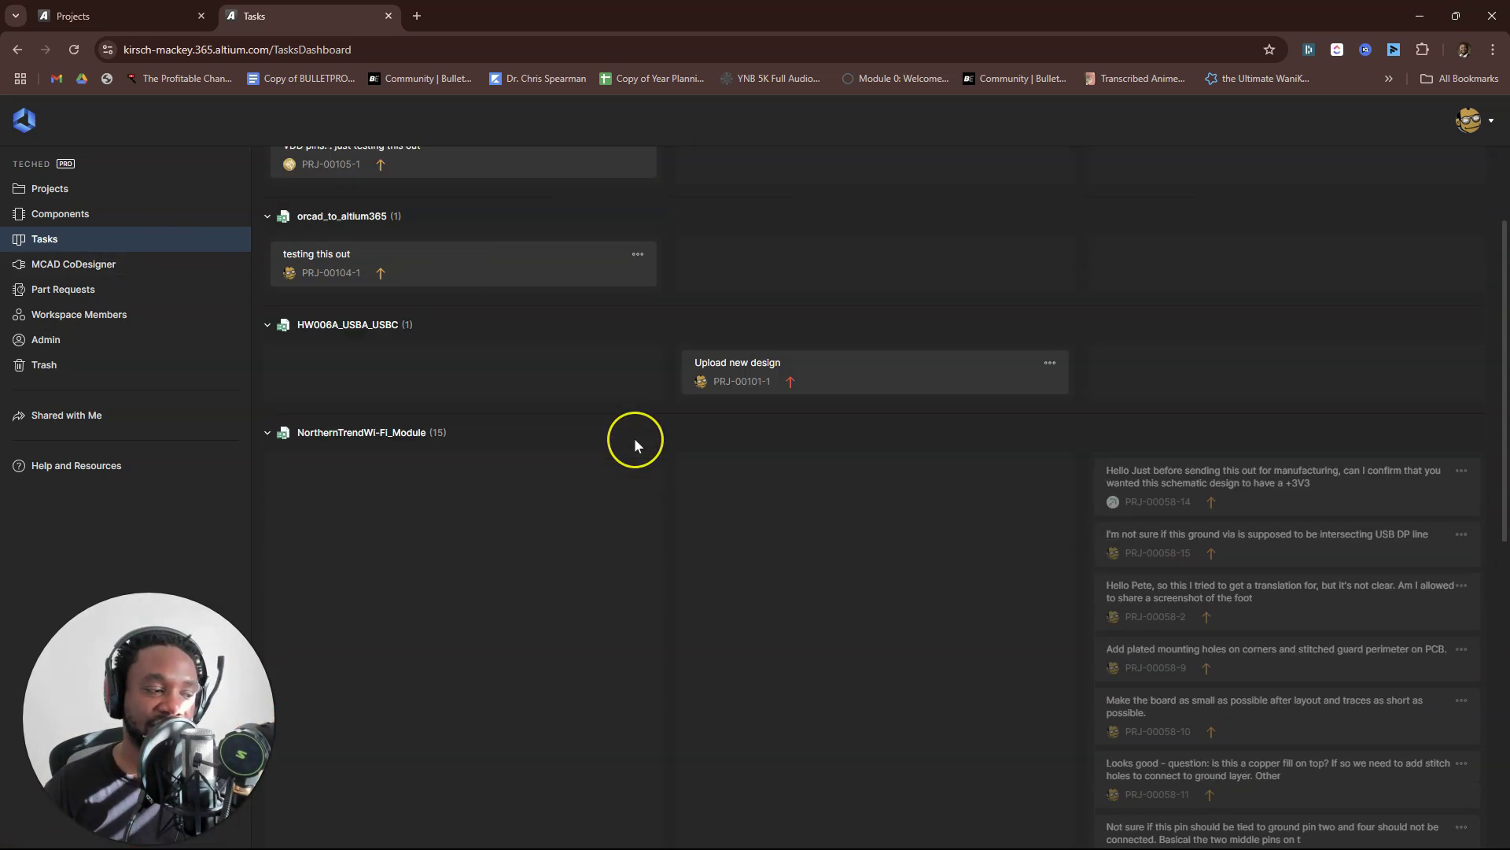
scroll(634, 437, "up", 5)
scroll(944, 491, "down", 12)
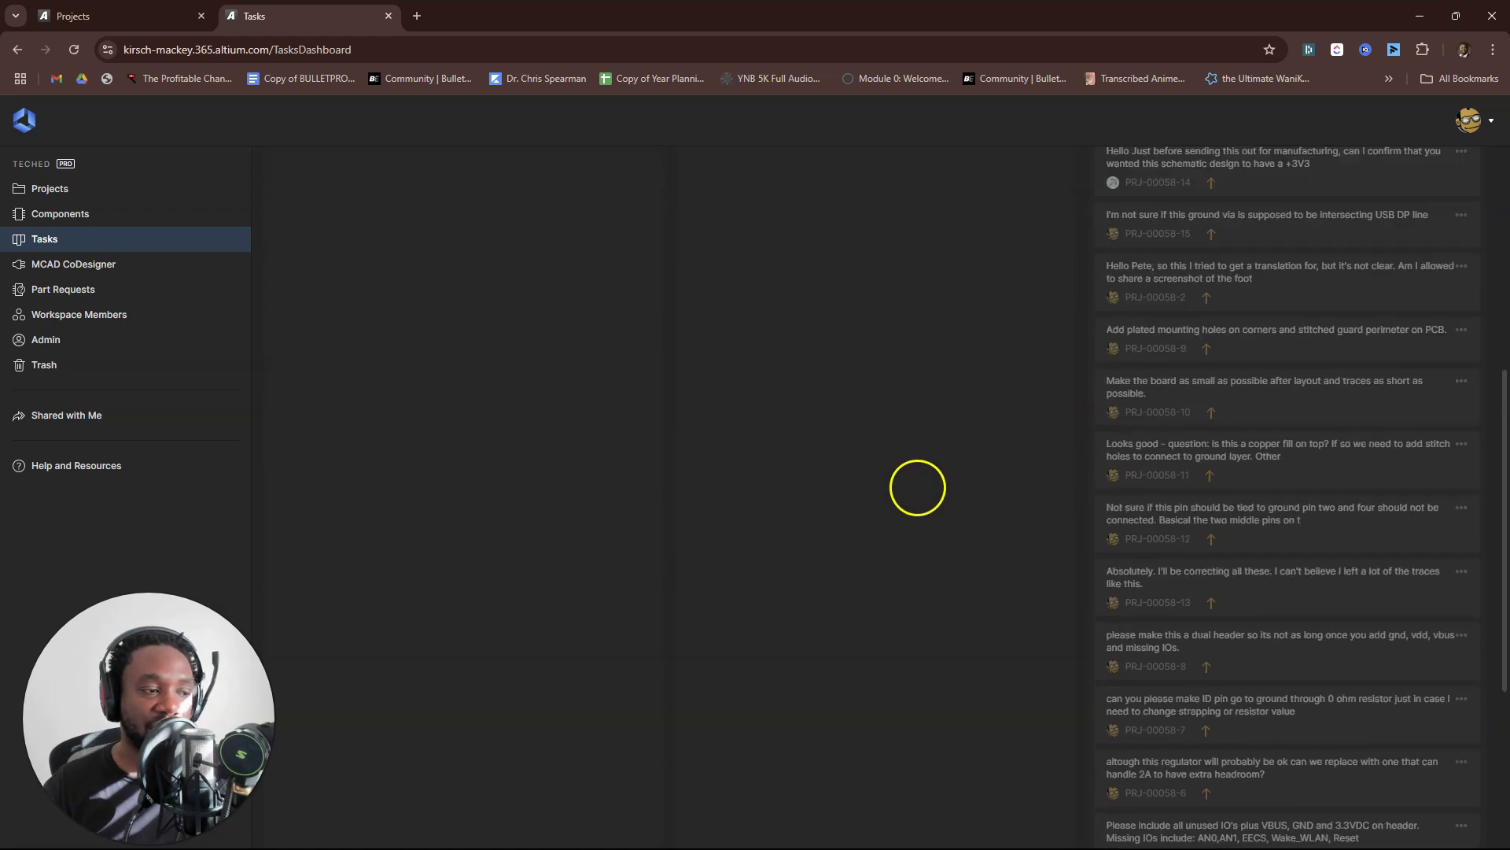
- View the MCAD CoDesigner overview and the workspace's list of part requests
left_click(93, 263)
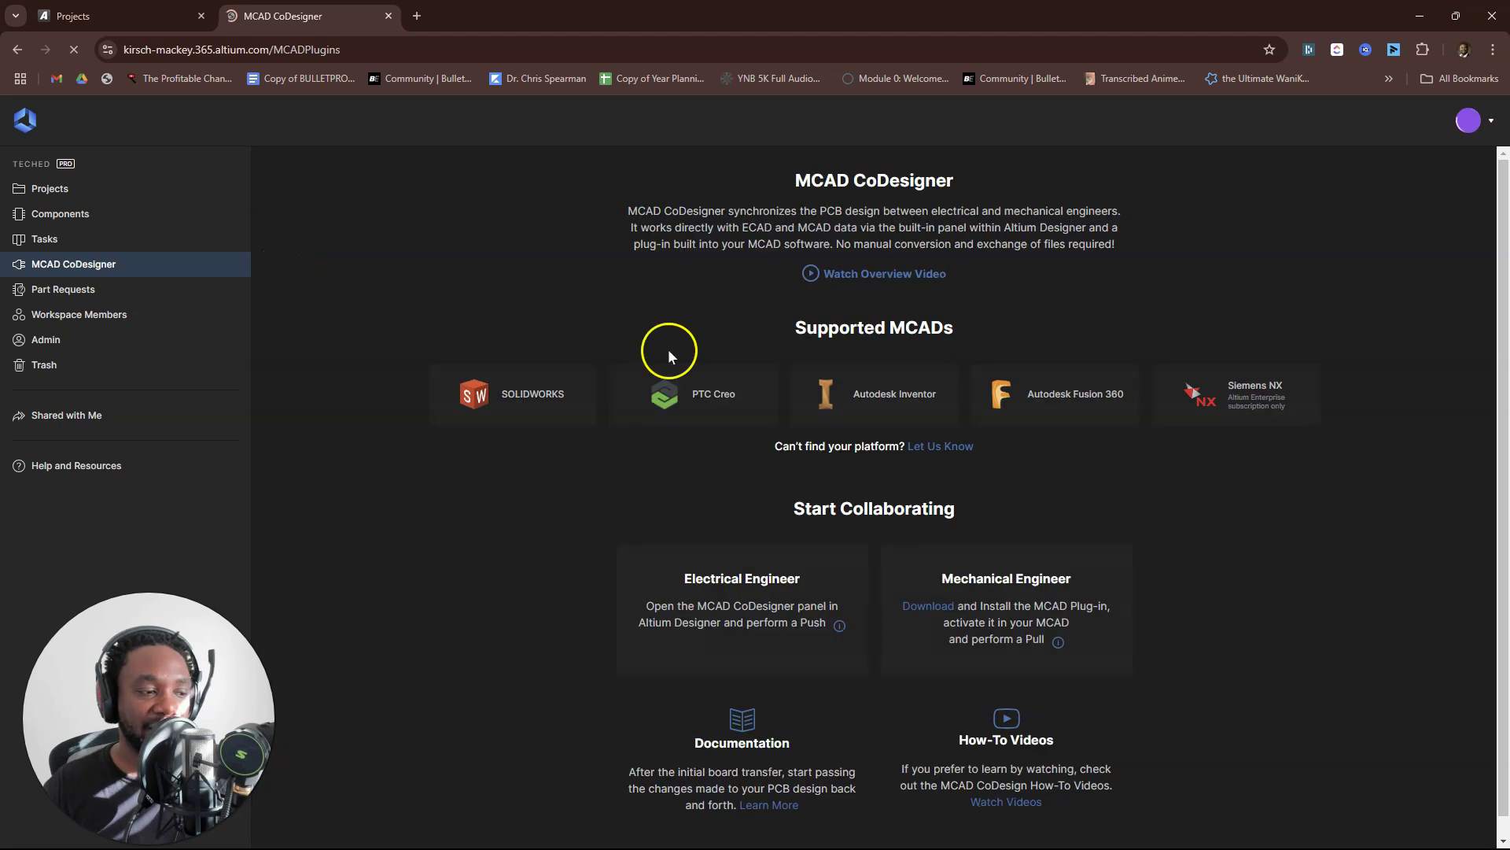
left_click(67, 290)
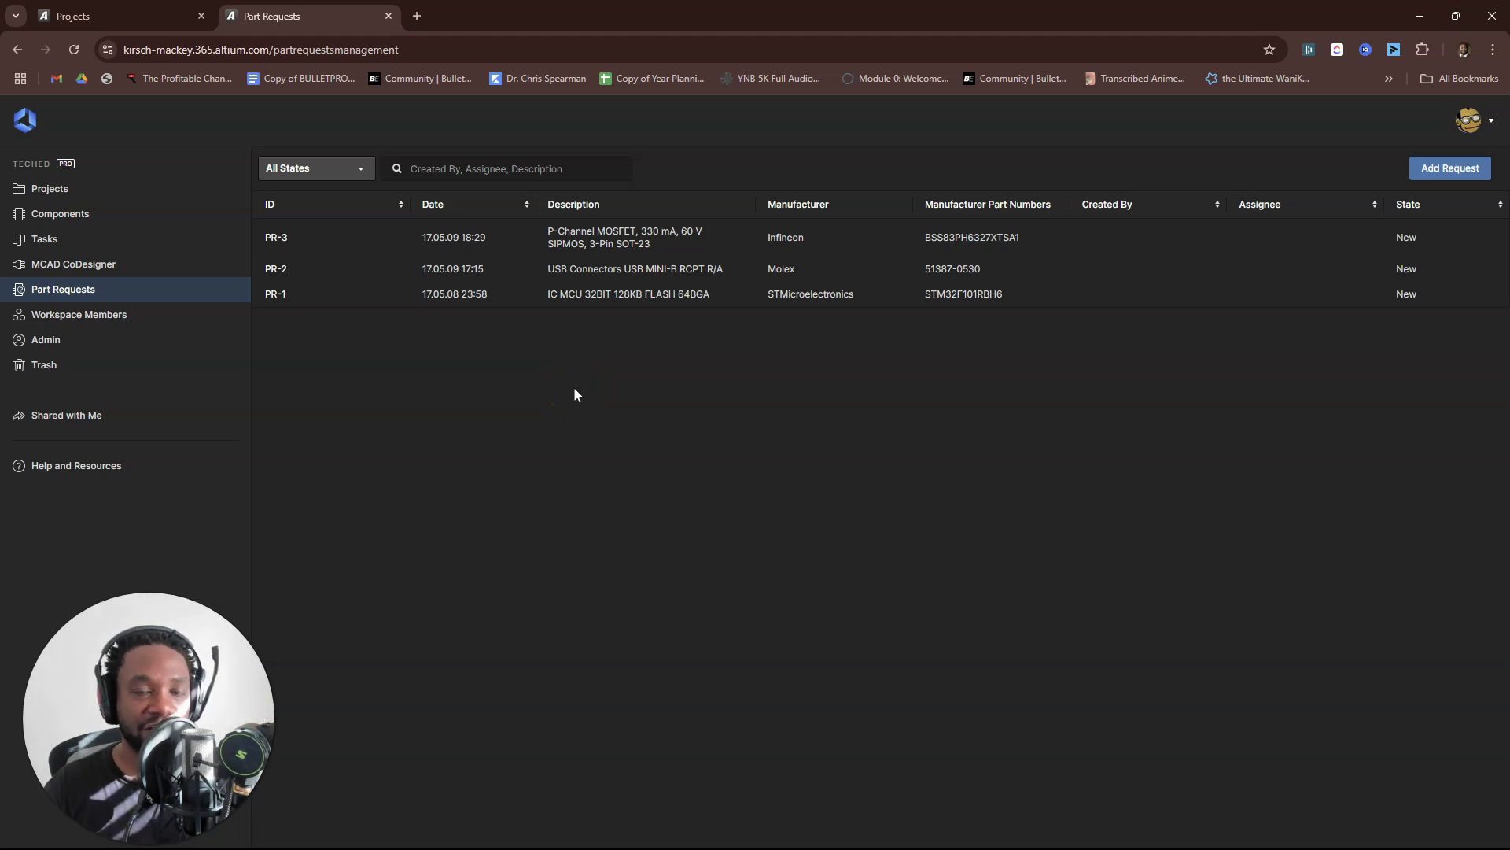
left_click(573, 382)
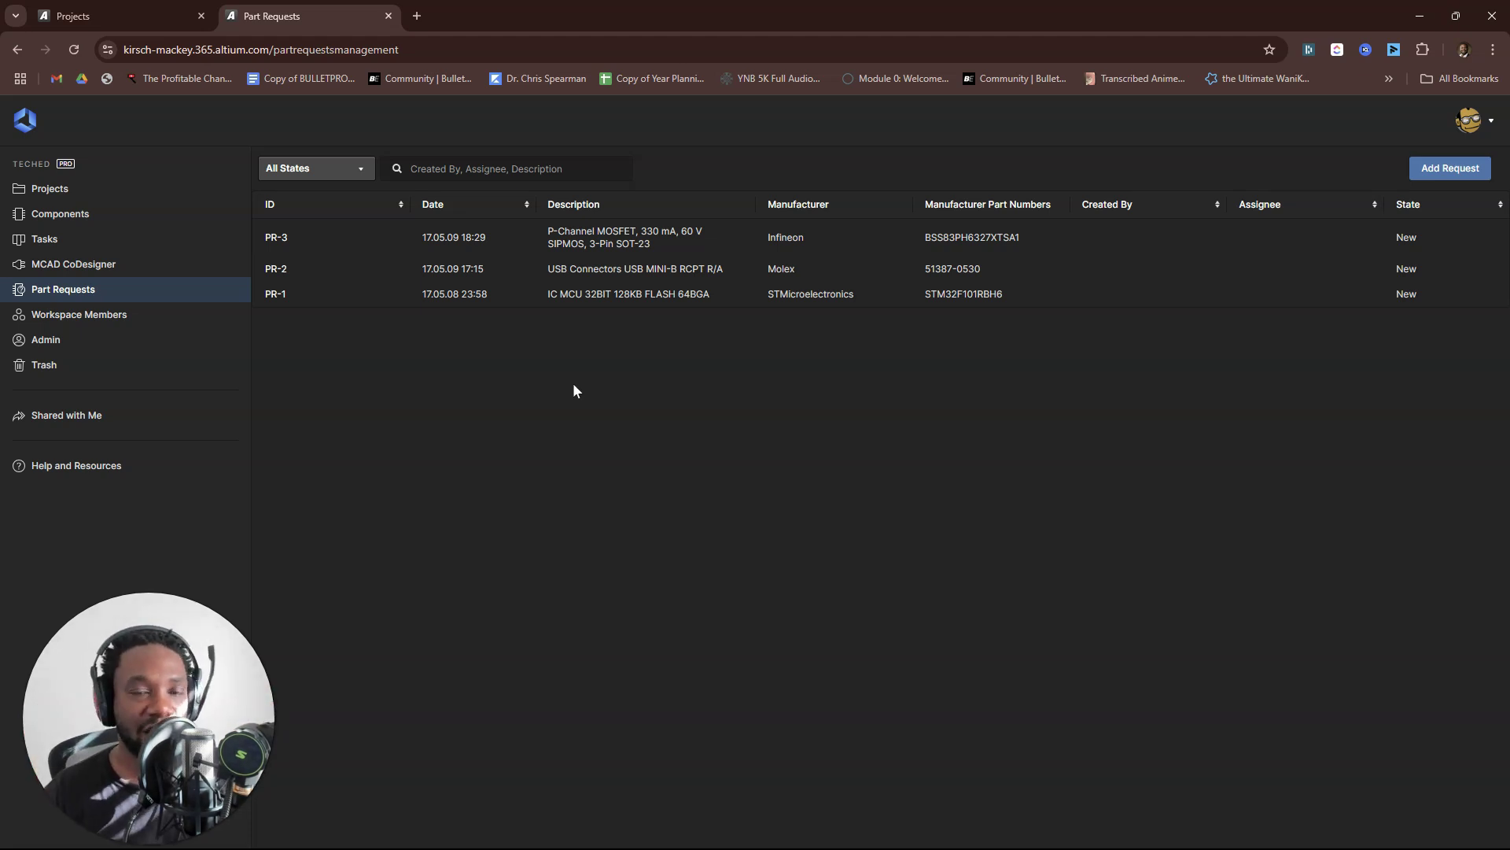
- Open the workspace's administration settings and look through the general, email notification, part request, librarians group and custom state pages
left_click(141, 340)
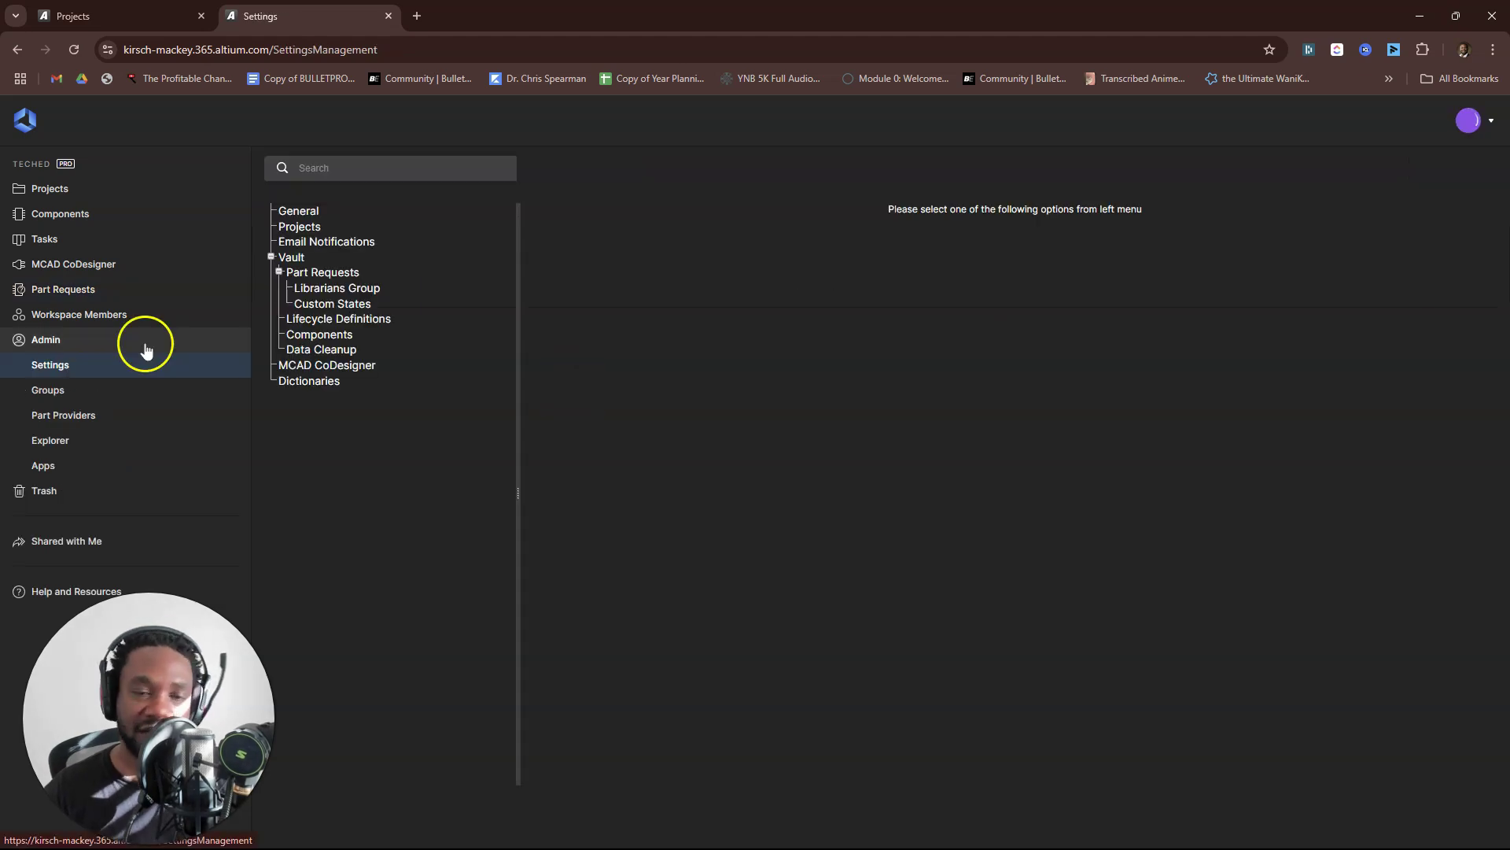
left_click(348, 244)
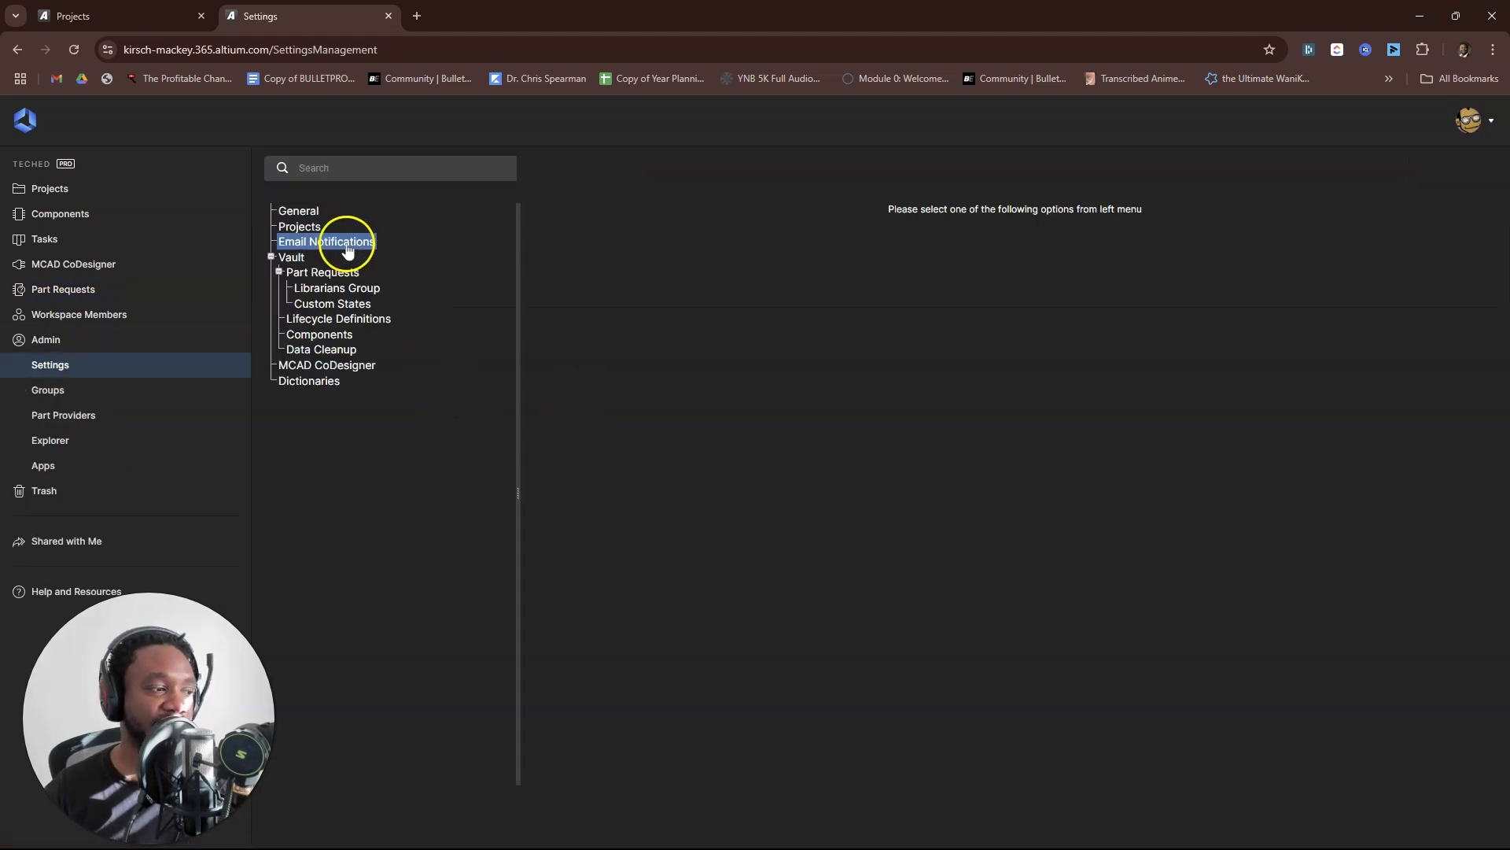
left_click(301, 212)
left_click(327, 242)
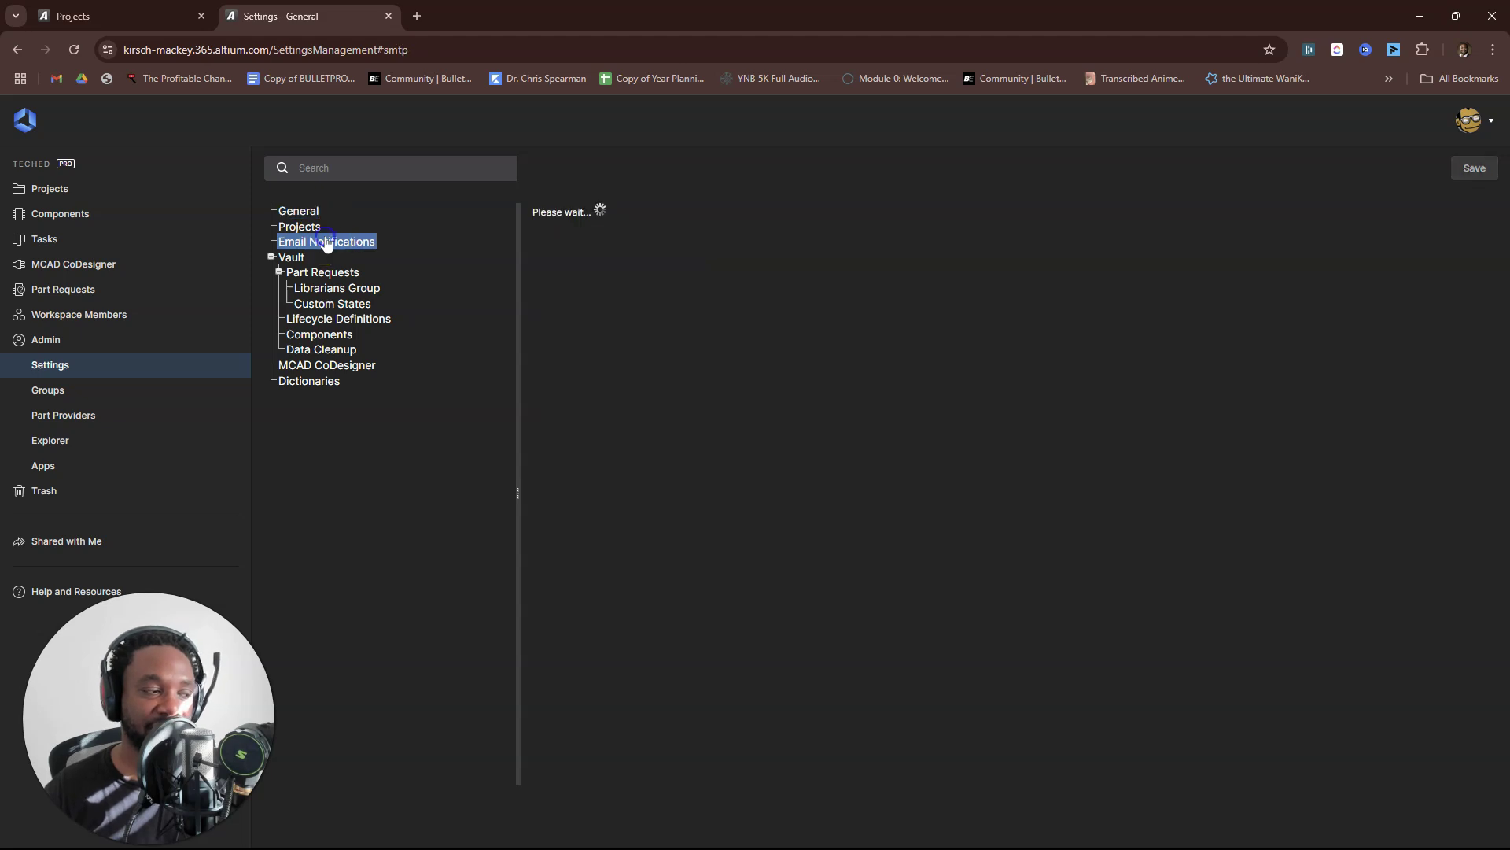
left_click(327, 275)
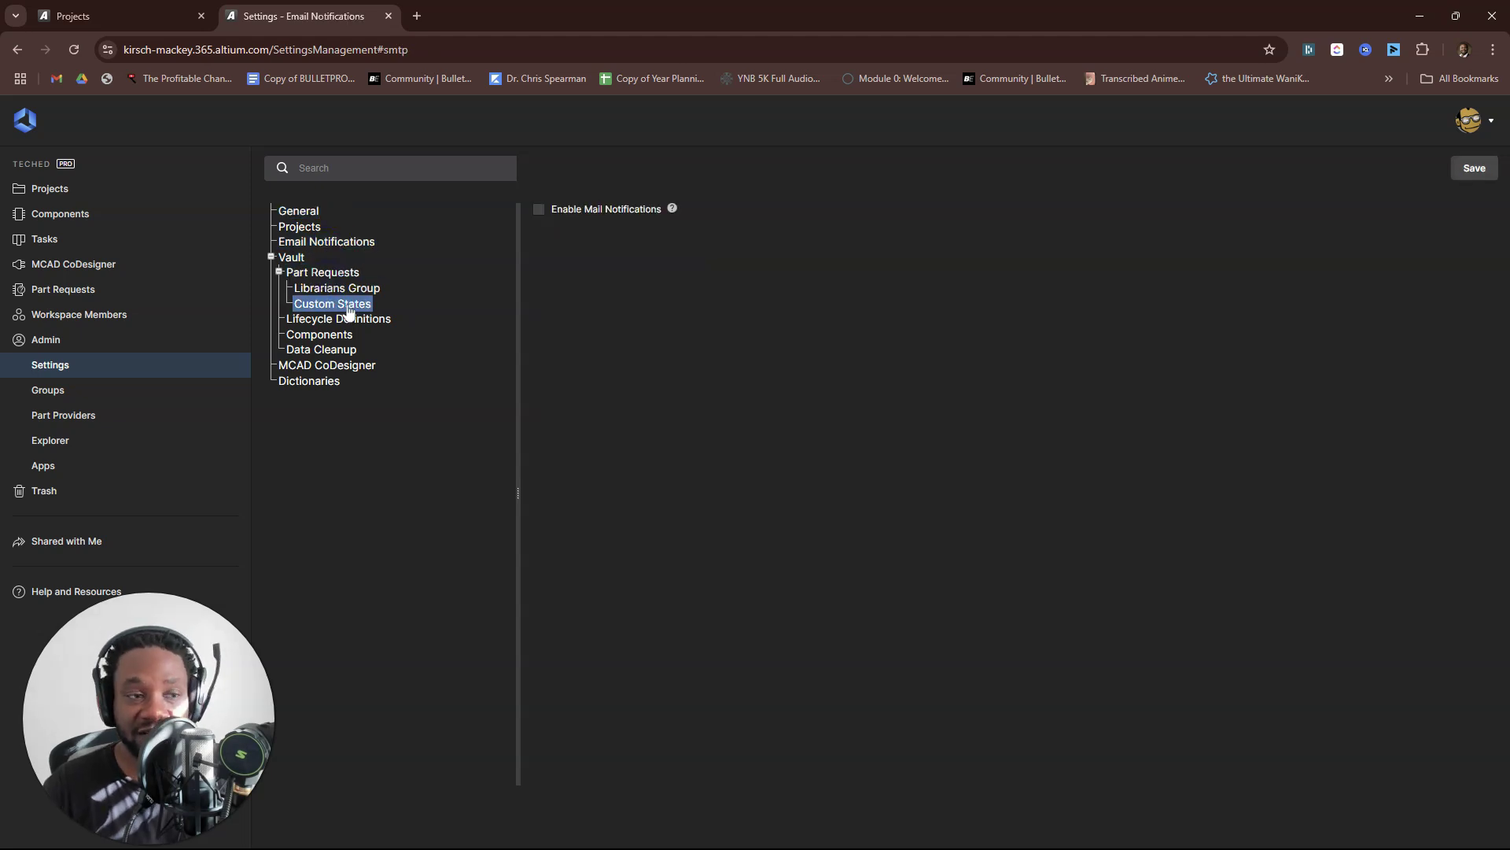
left_click(343, 289)
left_click(341, 306)
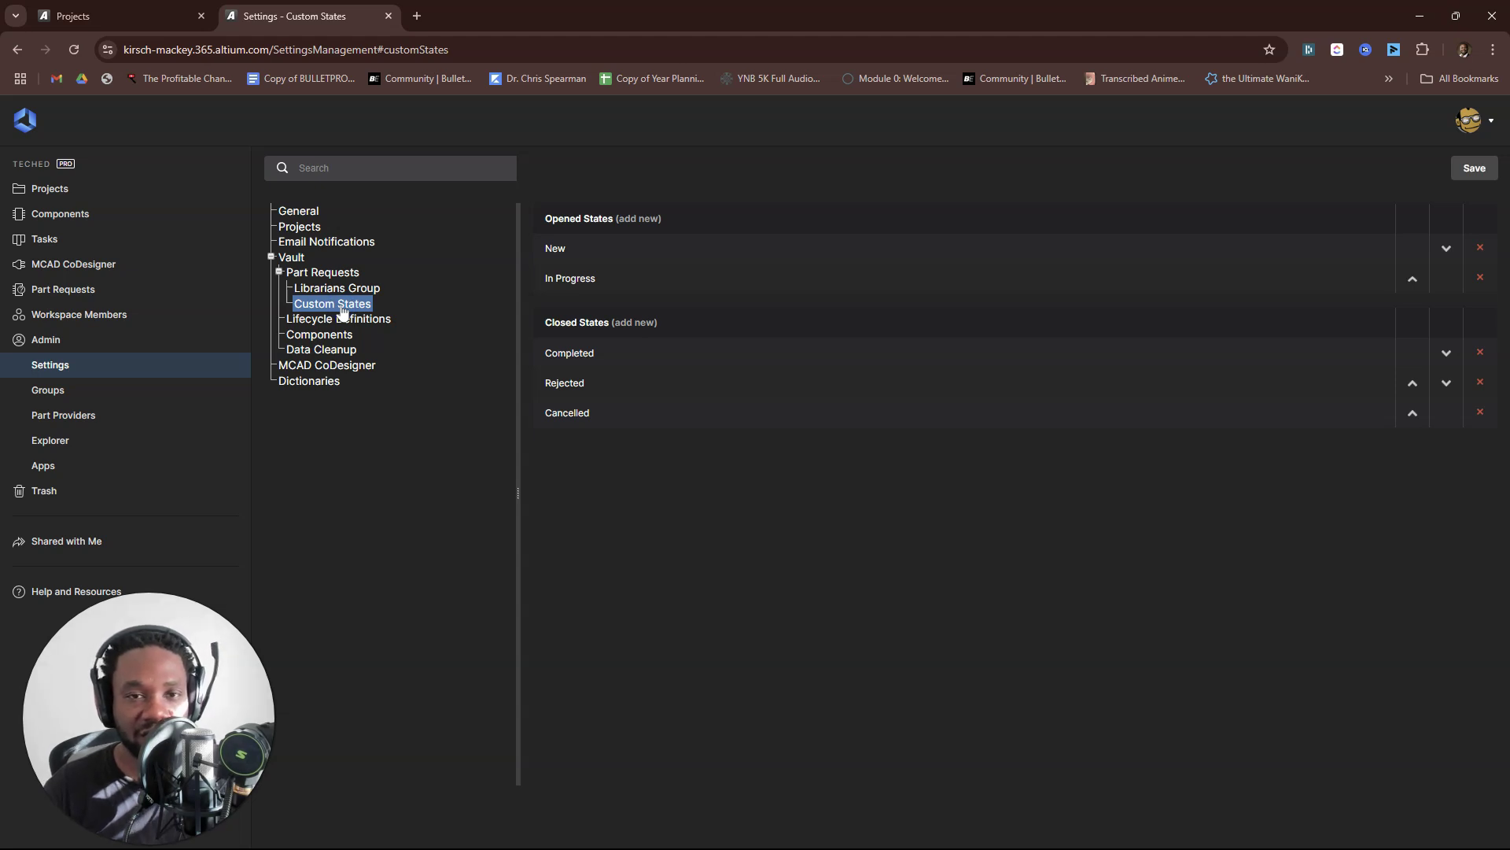
- View the default model folder settings for components and mark all item types in Data Cleanup without deleting anything
left_click_drag(340, 316, 335, 355)
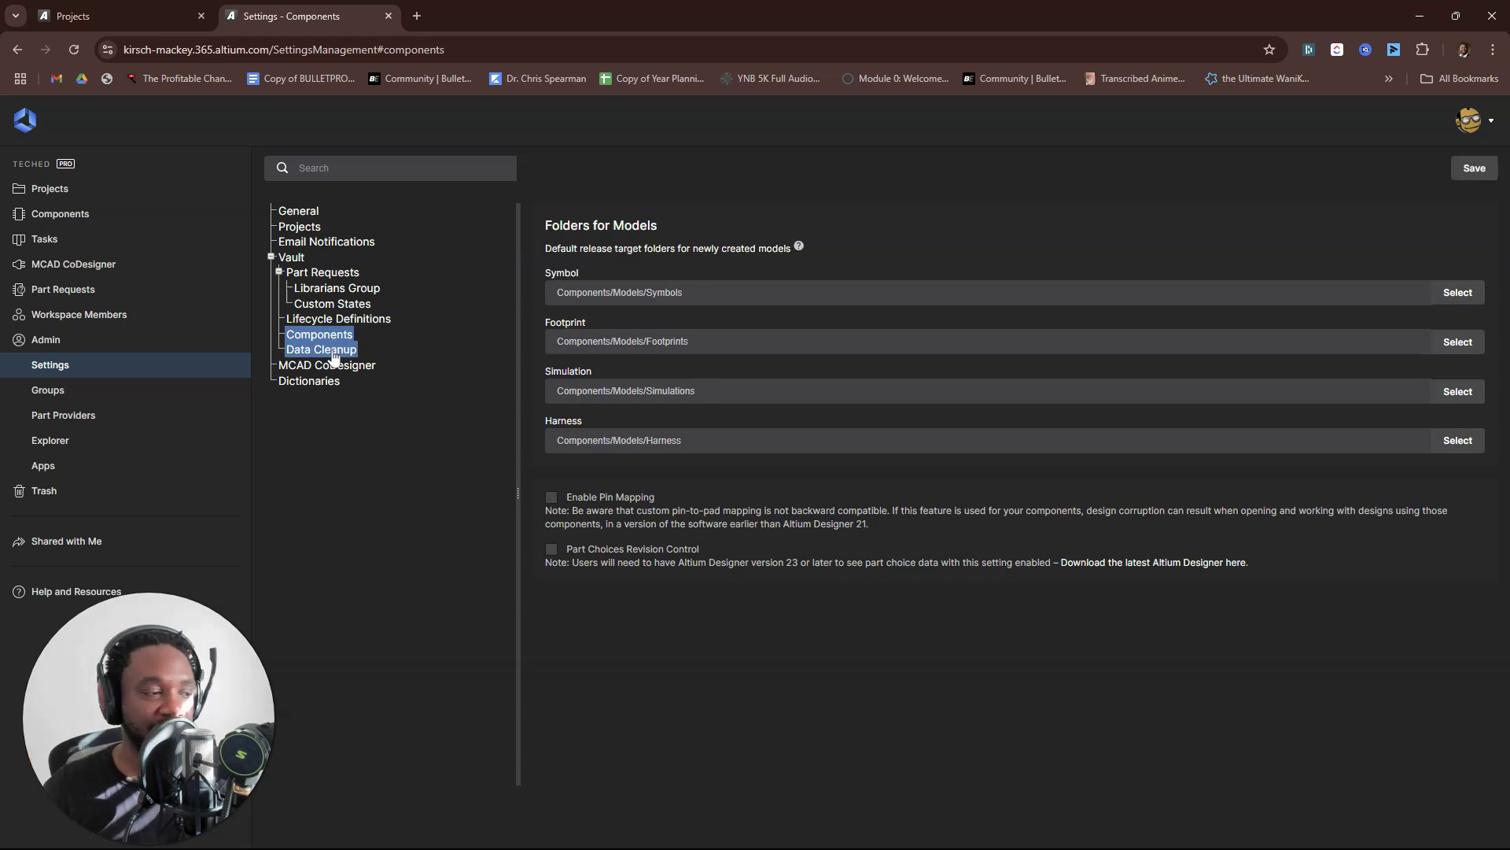
left_click(334, 355)
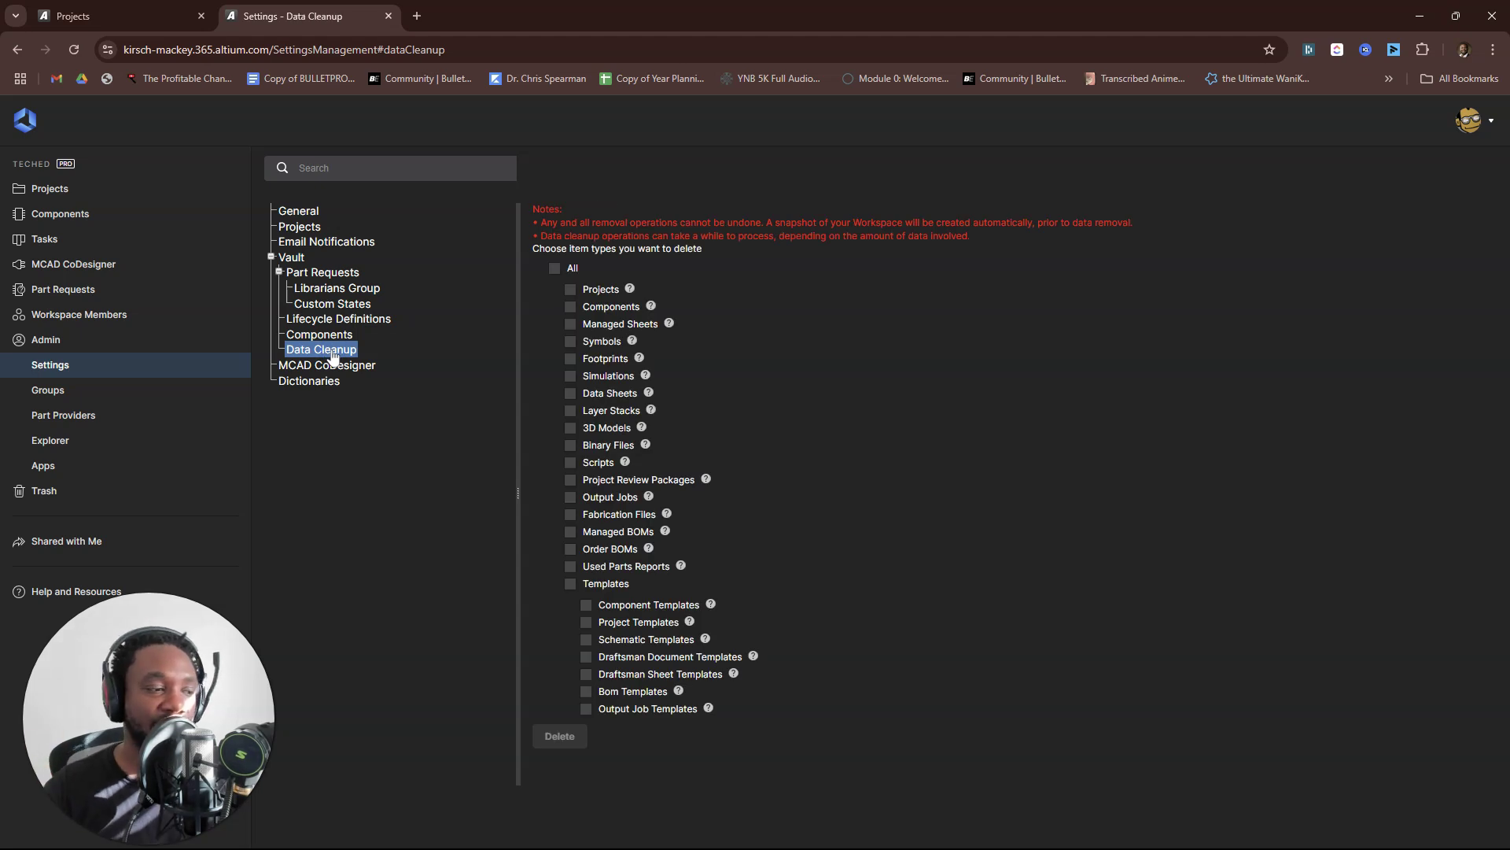
left_click(555, 268)
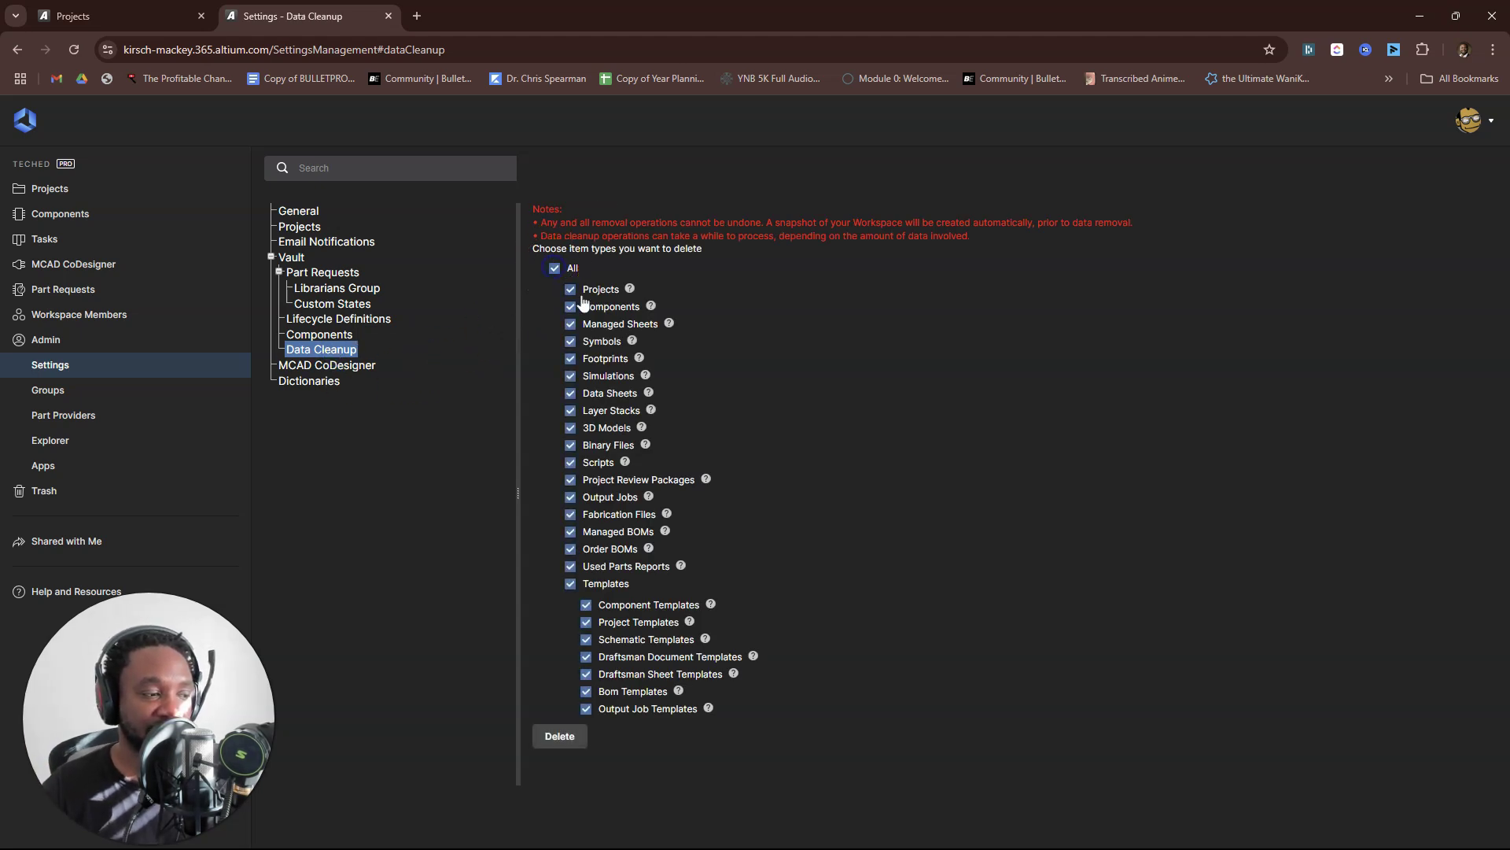
- Look at the MCAD CoDesigner settings for component model naming and mapping, and at the Dictionaries page
left_click(335, 367)
left_click(819, 149)
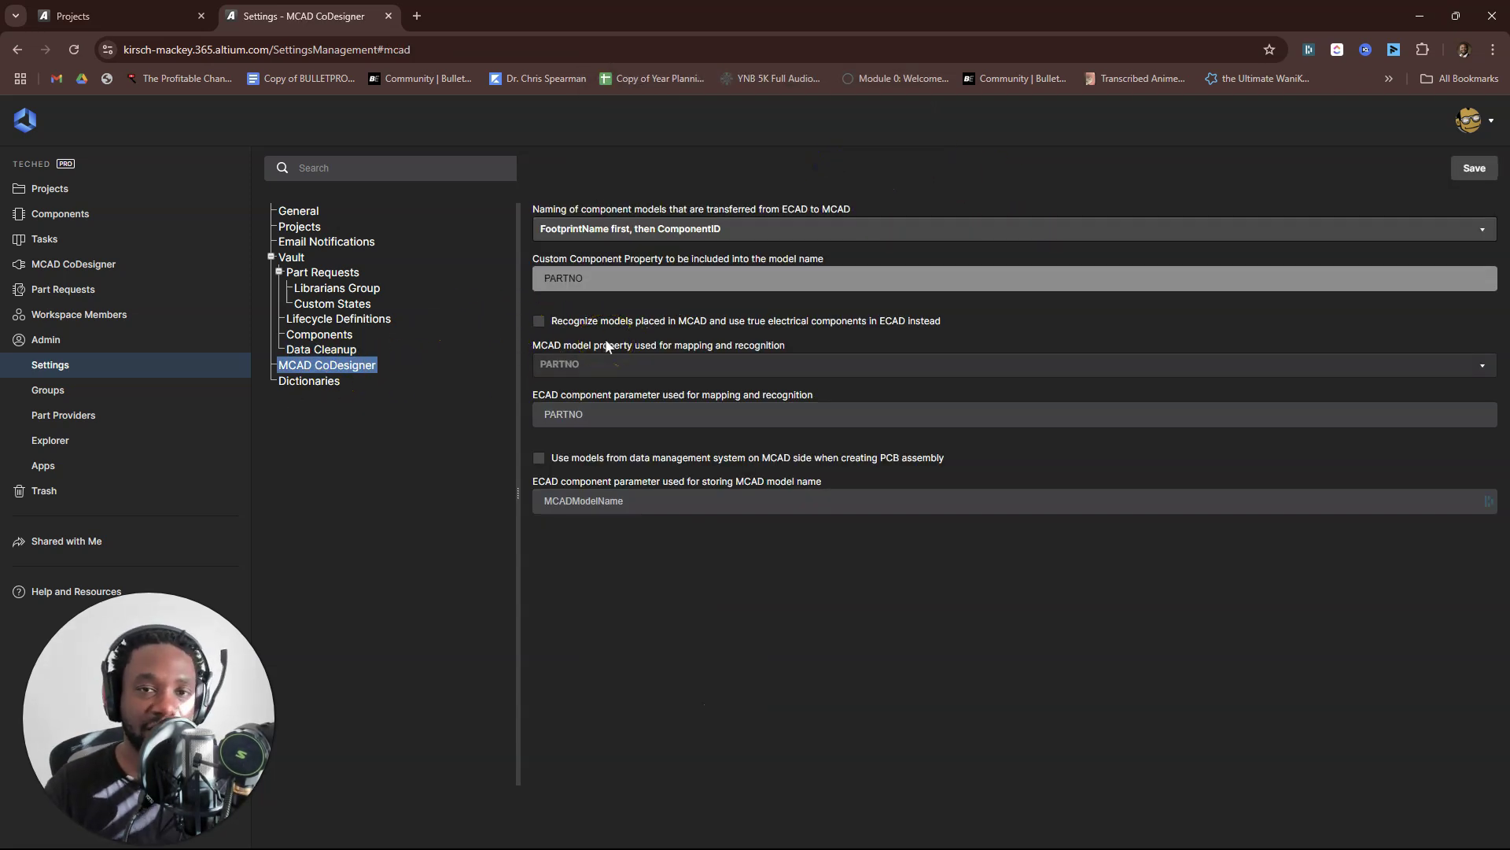
left_click(315, 381)
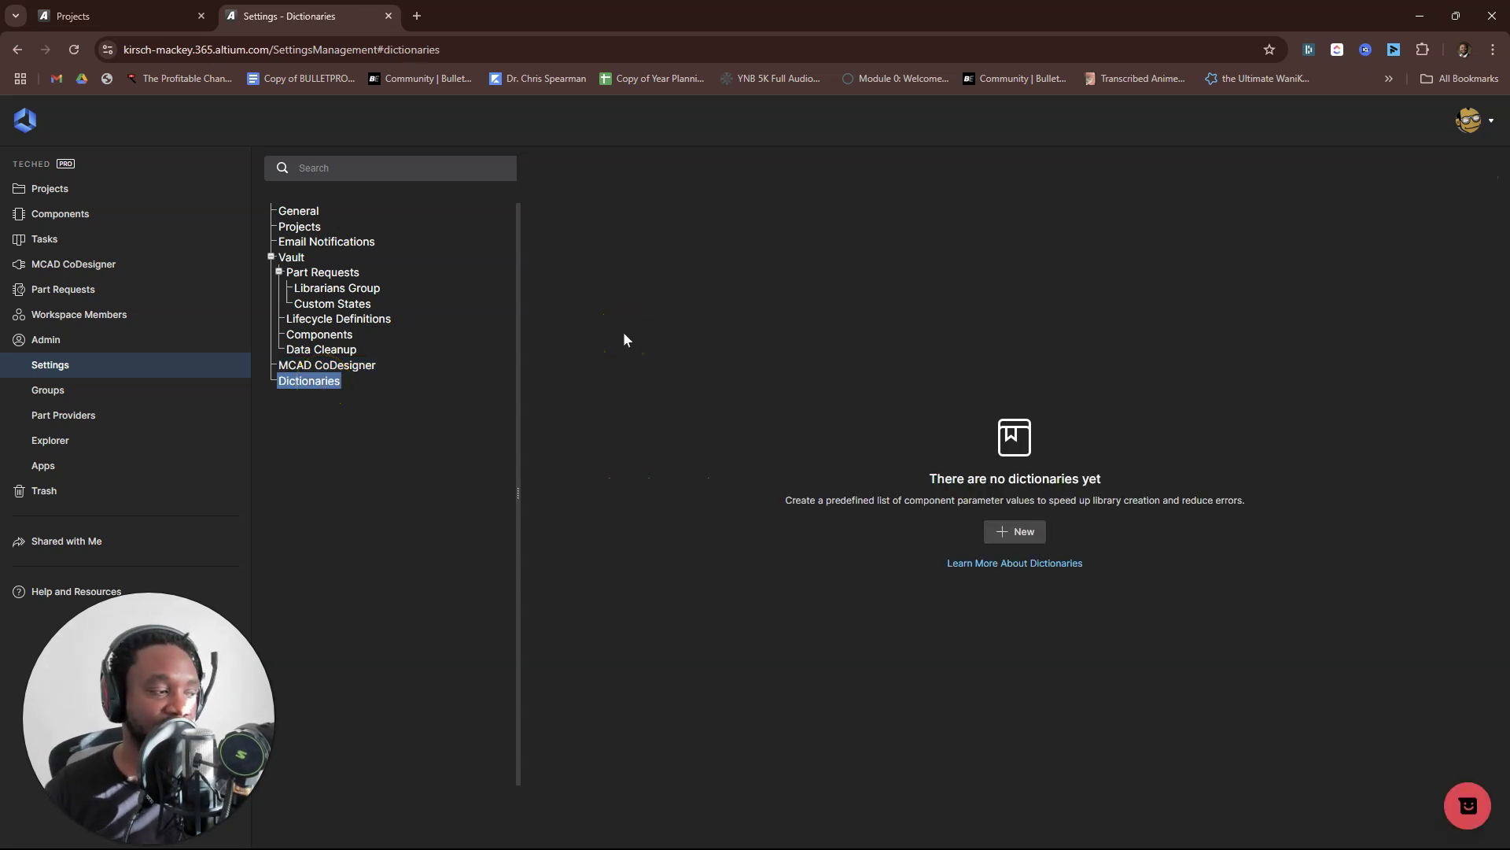
- View the workspace's user groups and its part providers
left_click(63, 389)
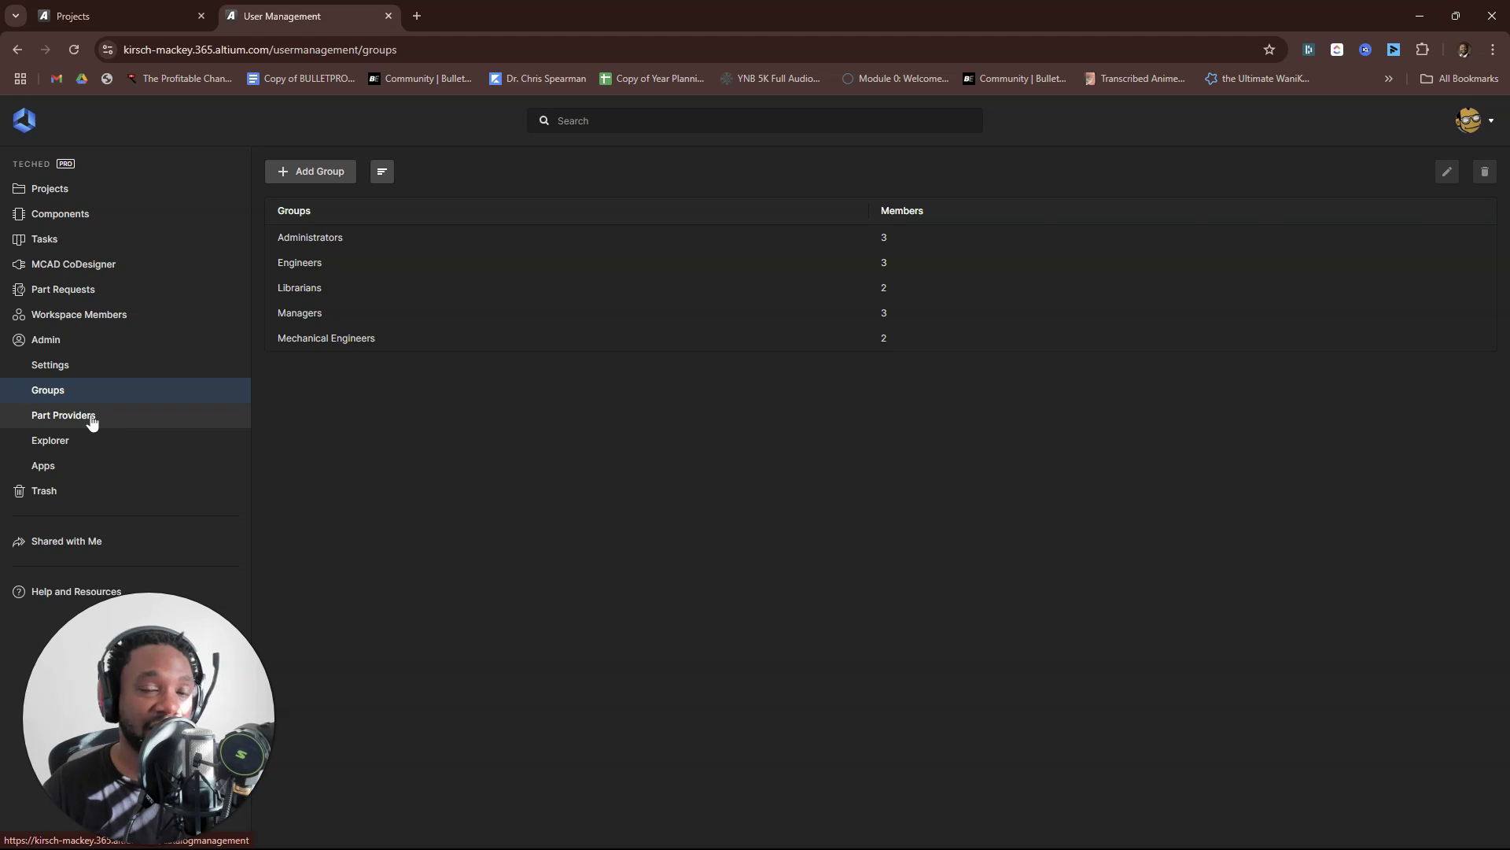
left_click(84, 414)
- Browse the workspace's Explorer folders, viewing PCB Snippets under Design Reuse Blocks, the content cart's Components and the Capacitors category
left_click(372, 250)
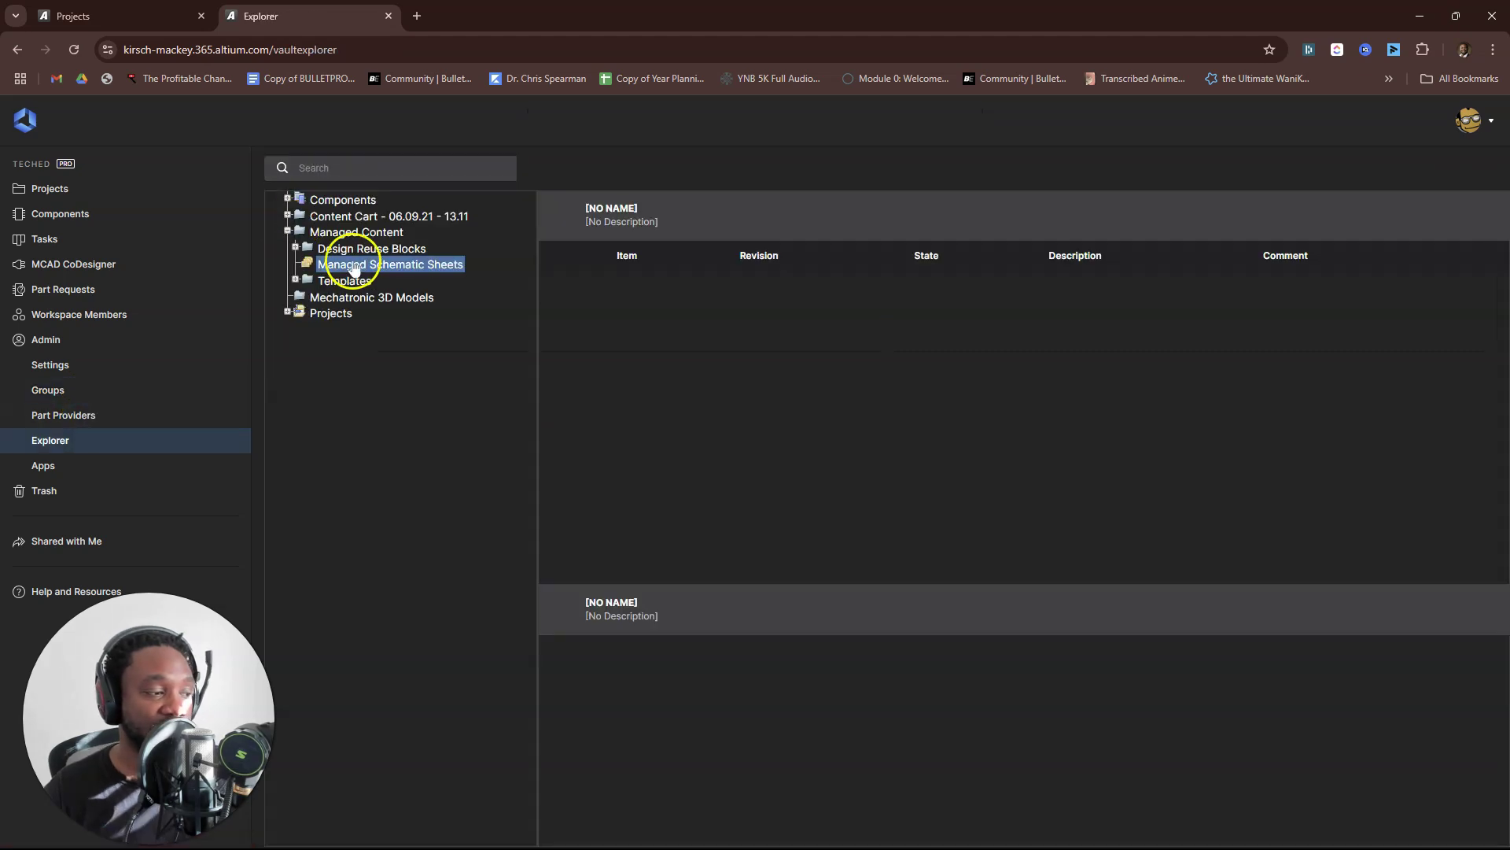
left_click(296, 247)
left_click(360, 264)
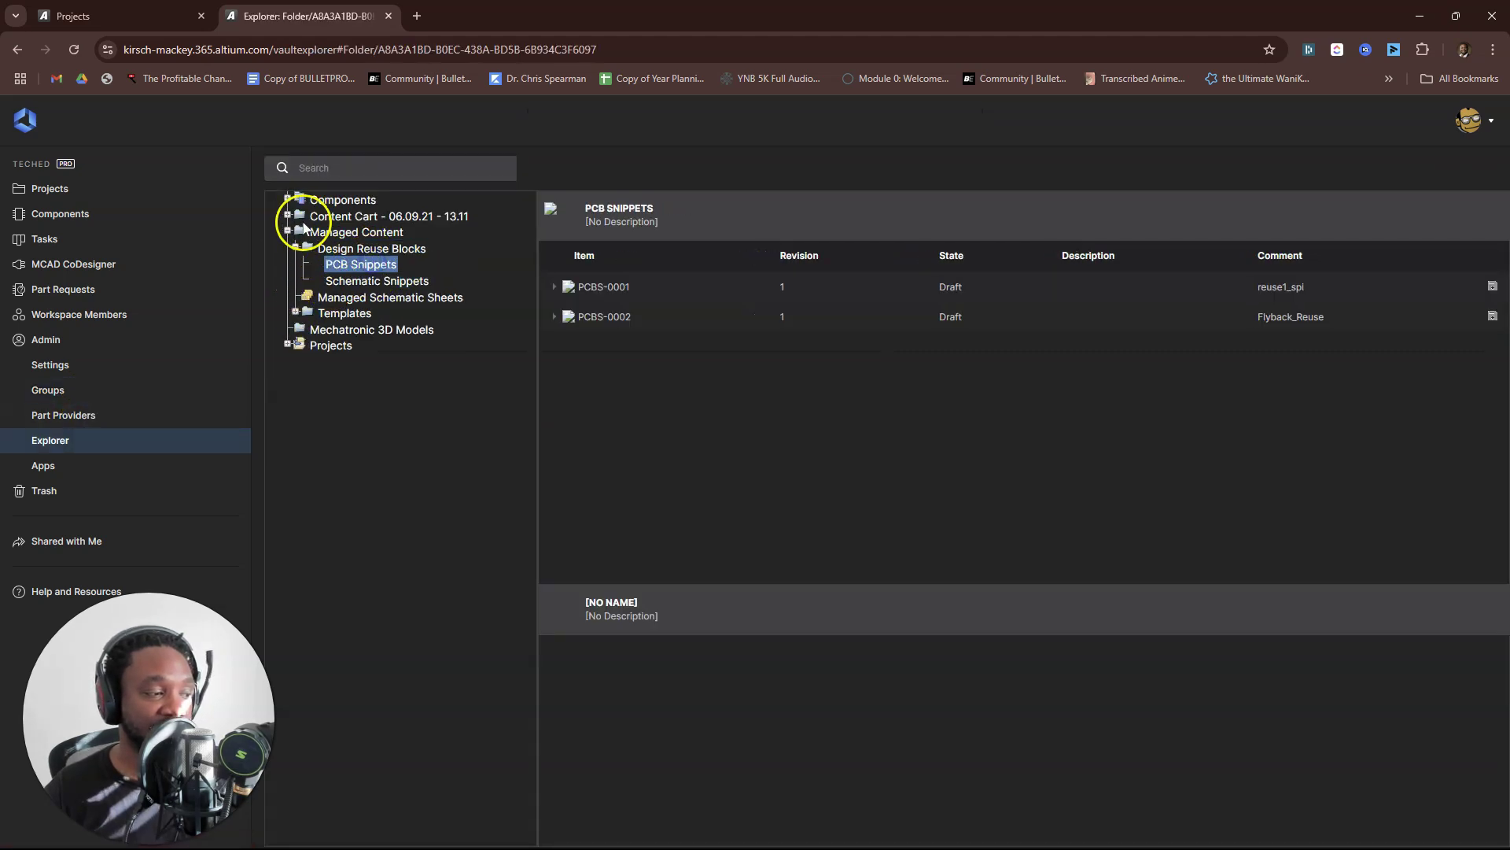
left_click(288, 216)
left_click(350, 232)
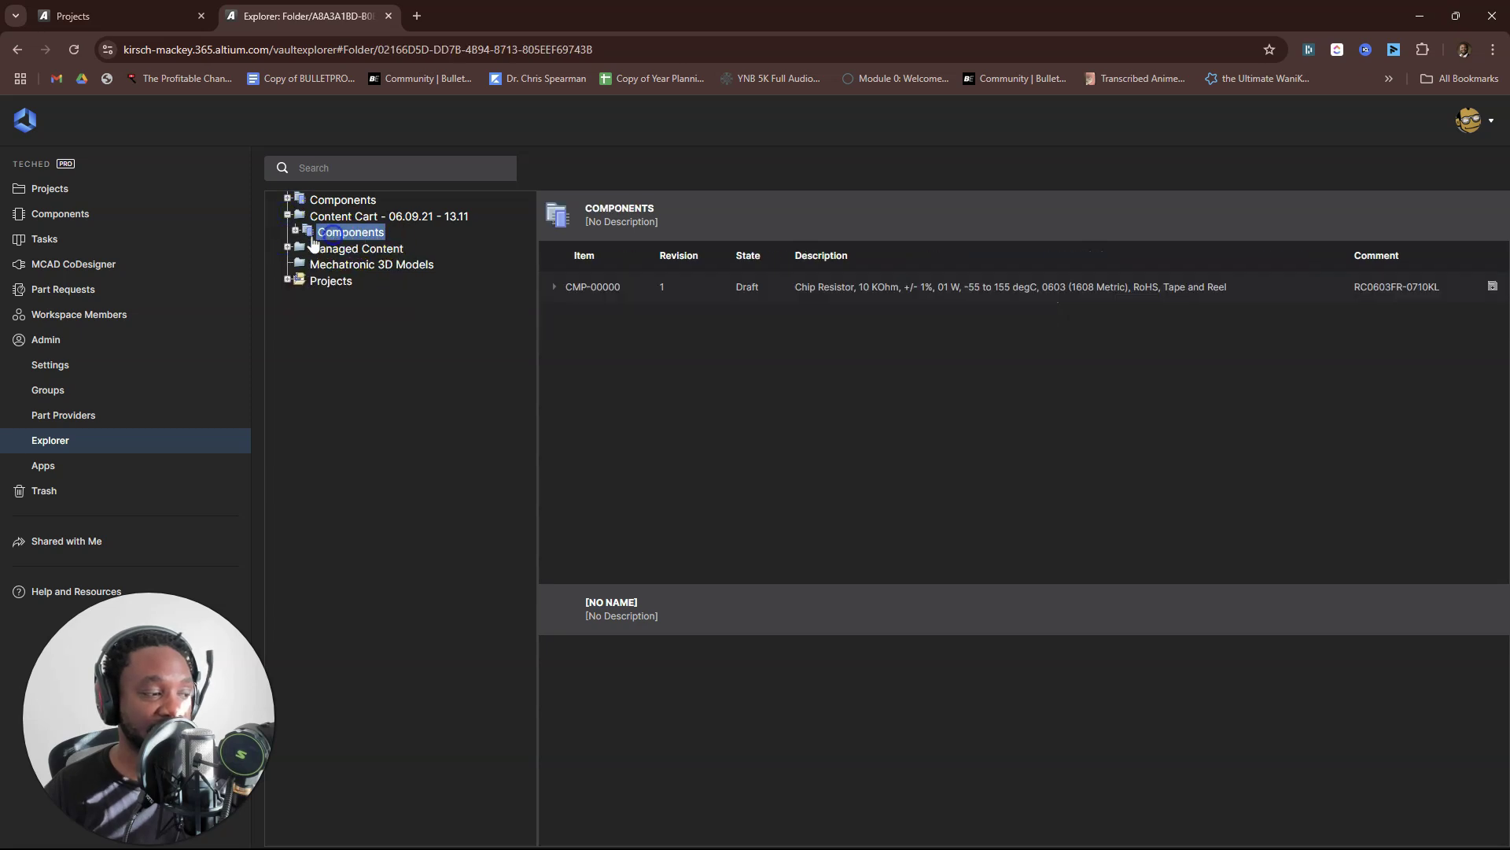
left_click(288, 199)
left_click(346, 248)
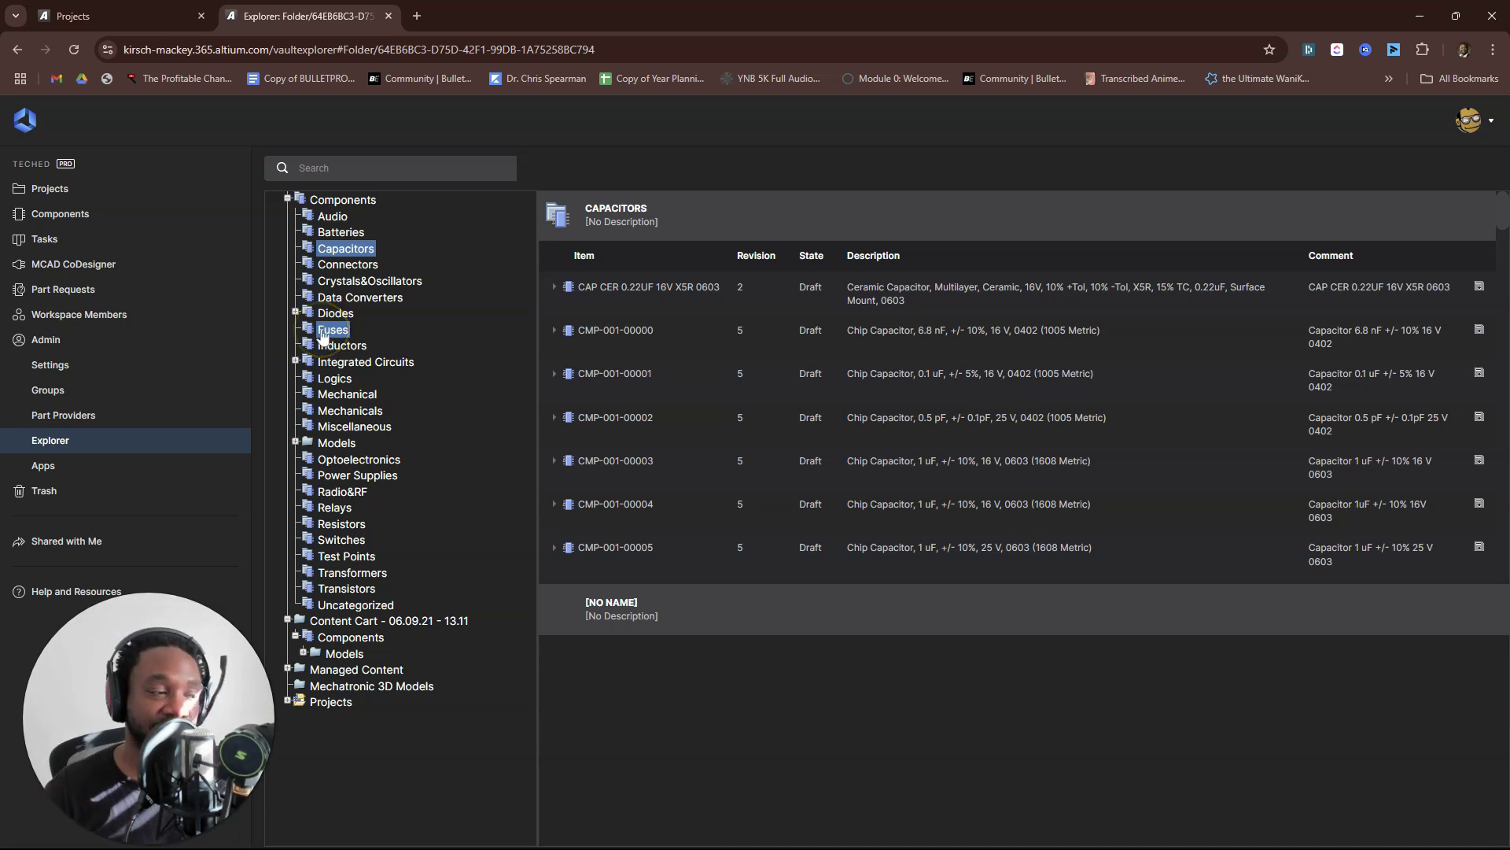
left_click(35, 340)
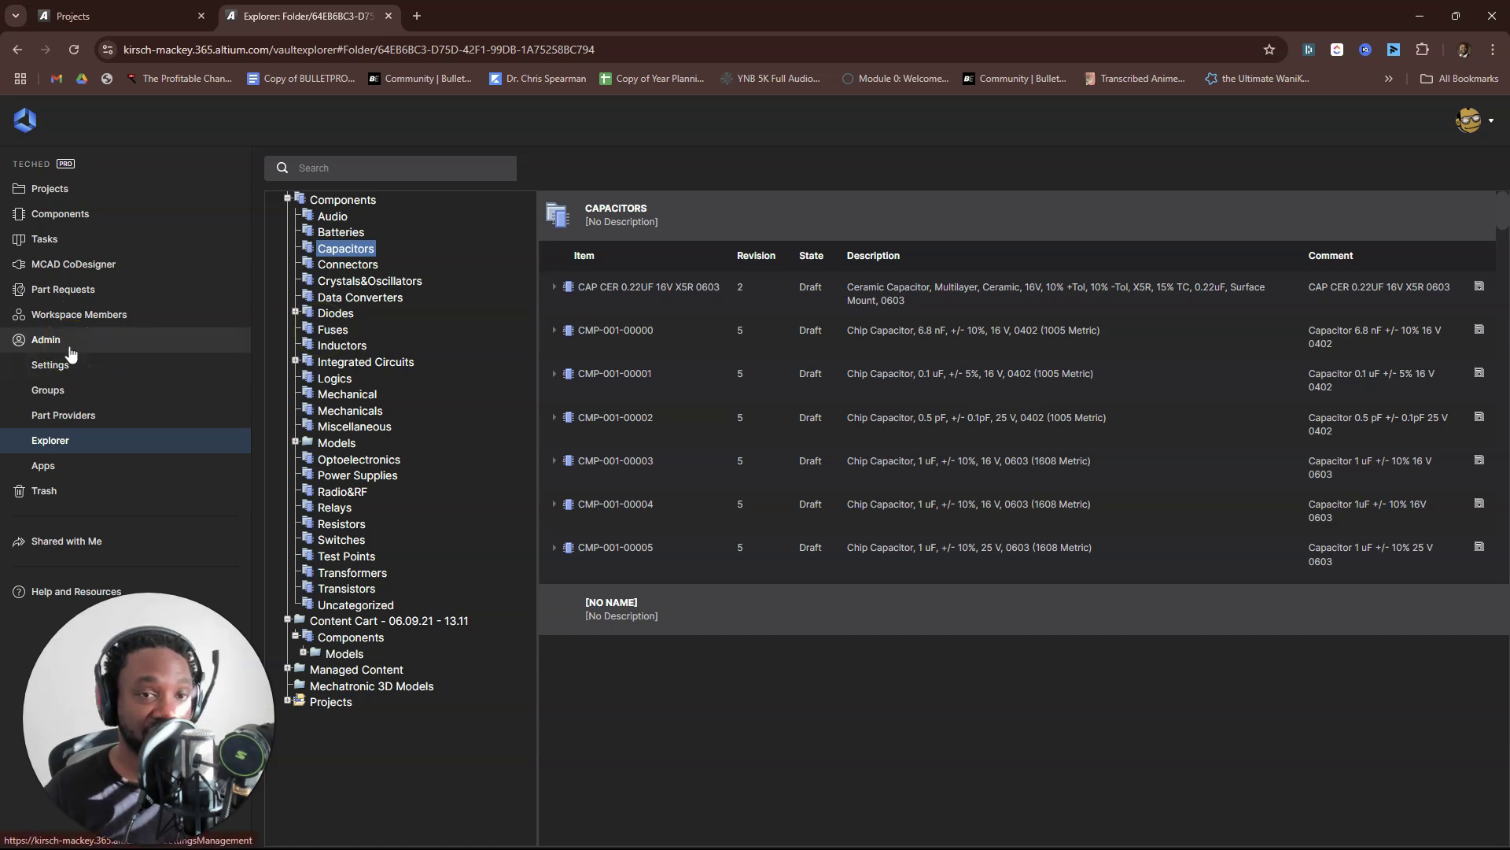
left_click(132, 427)
left_click(92, 464)
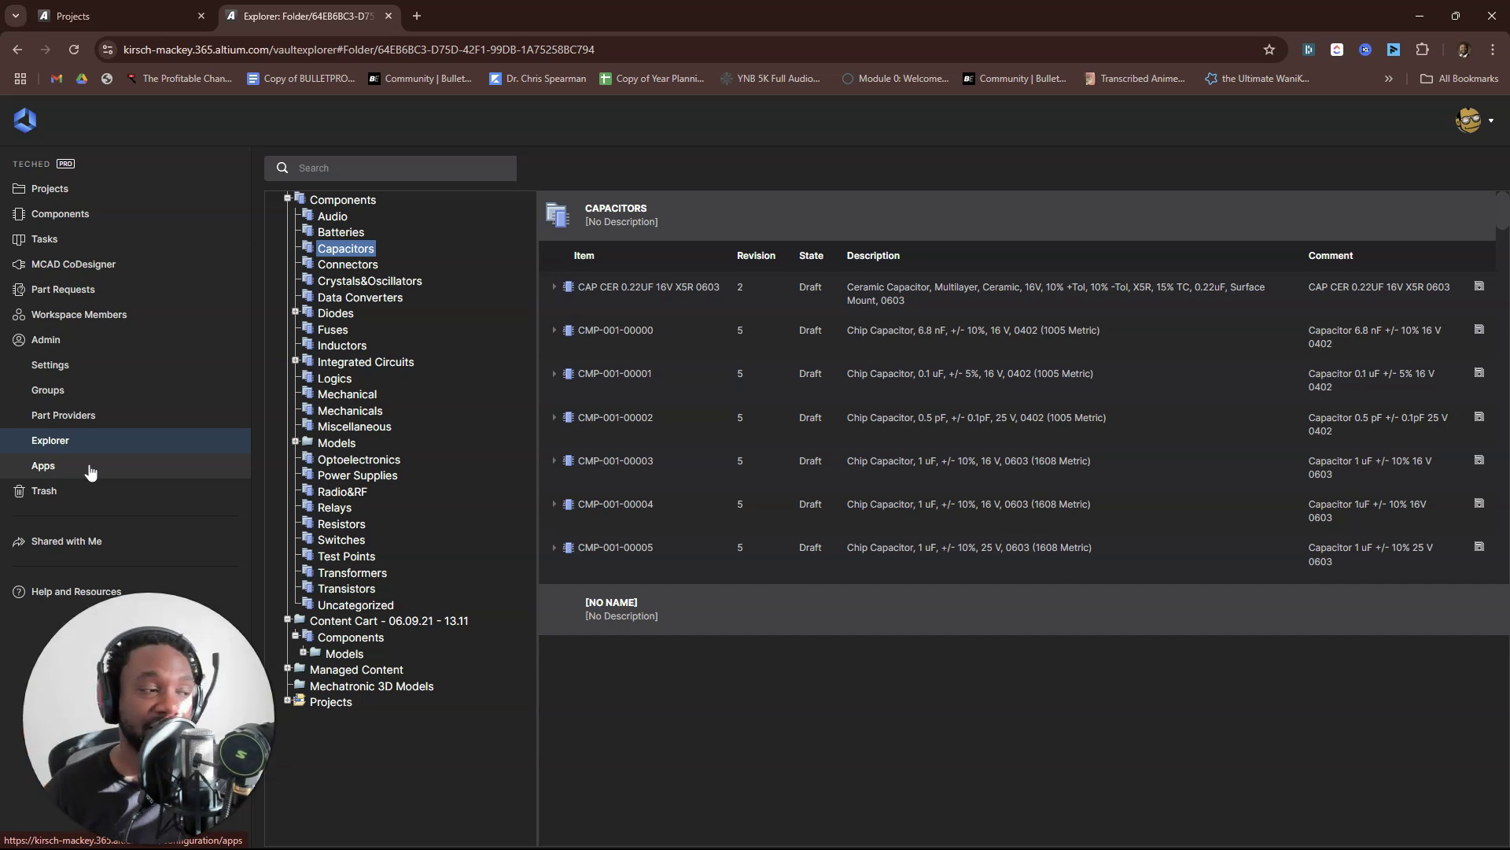
left_click(101, 472)
left_click(77, 366)
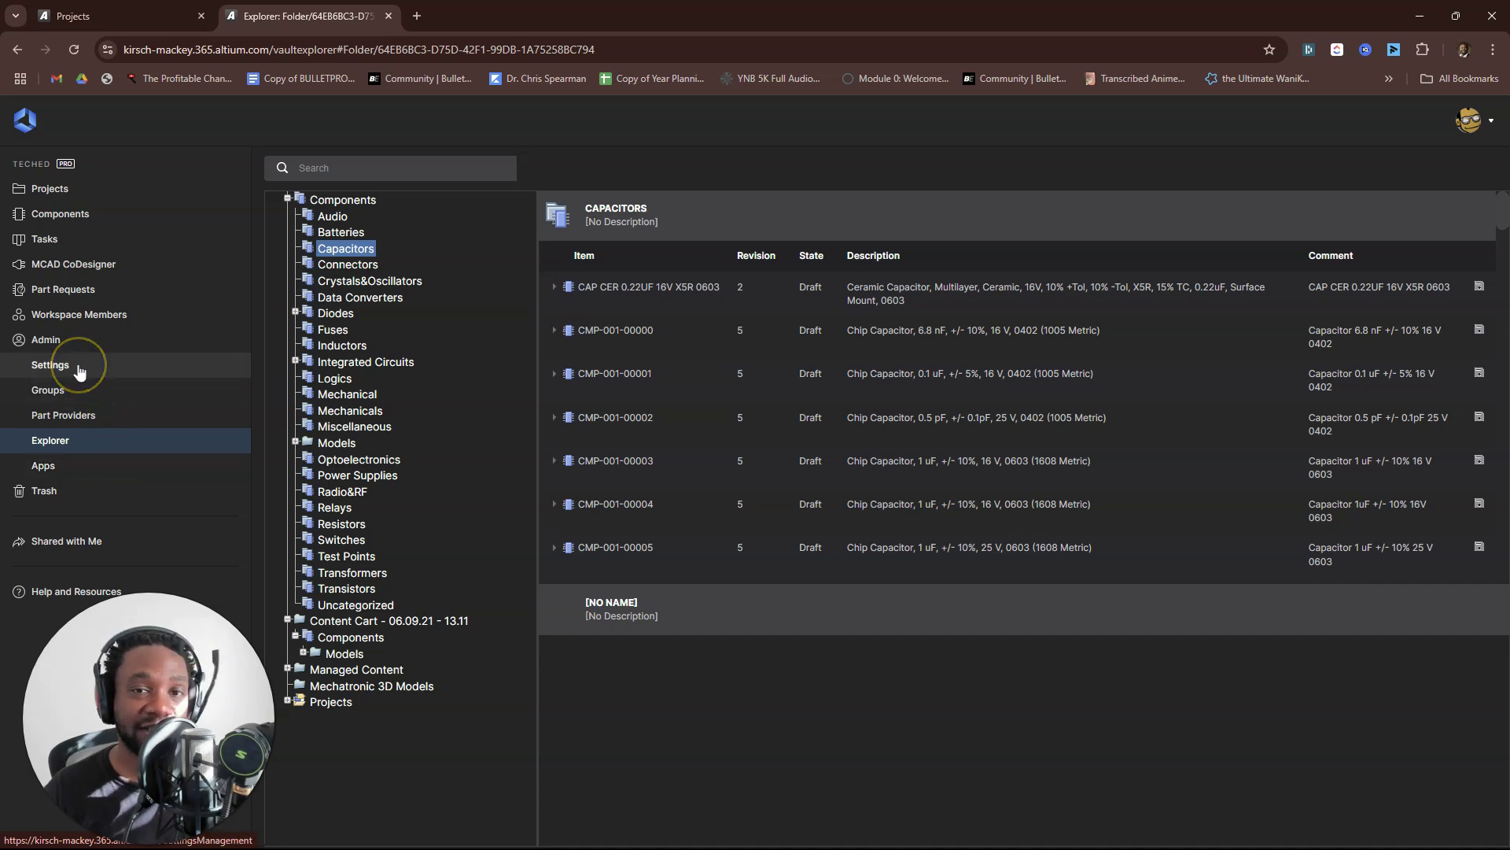
left_click(78, 197)
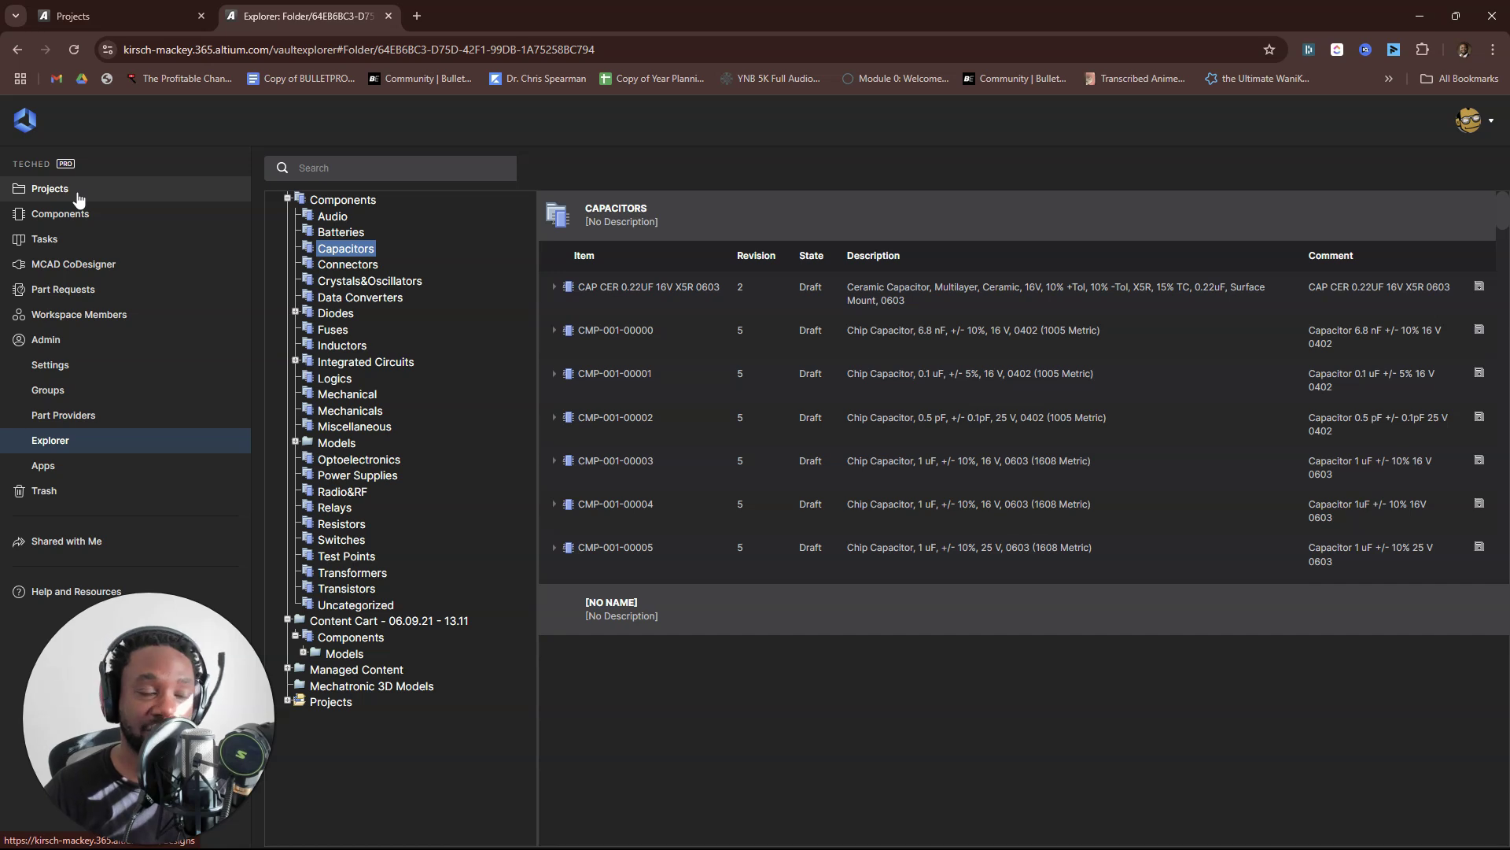
left_click(83, 207)
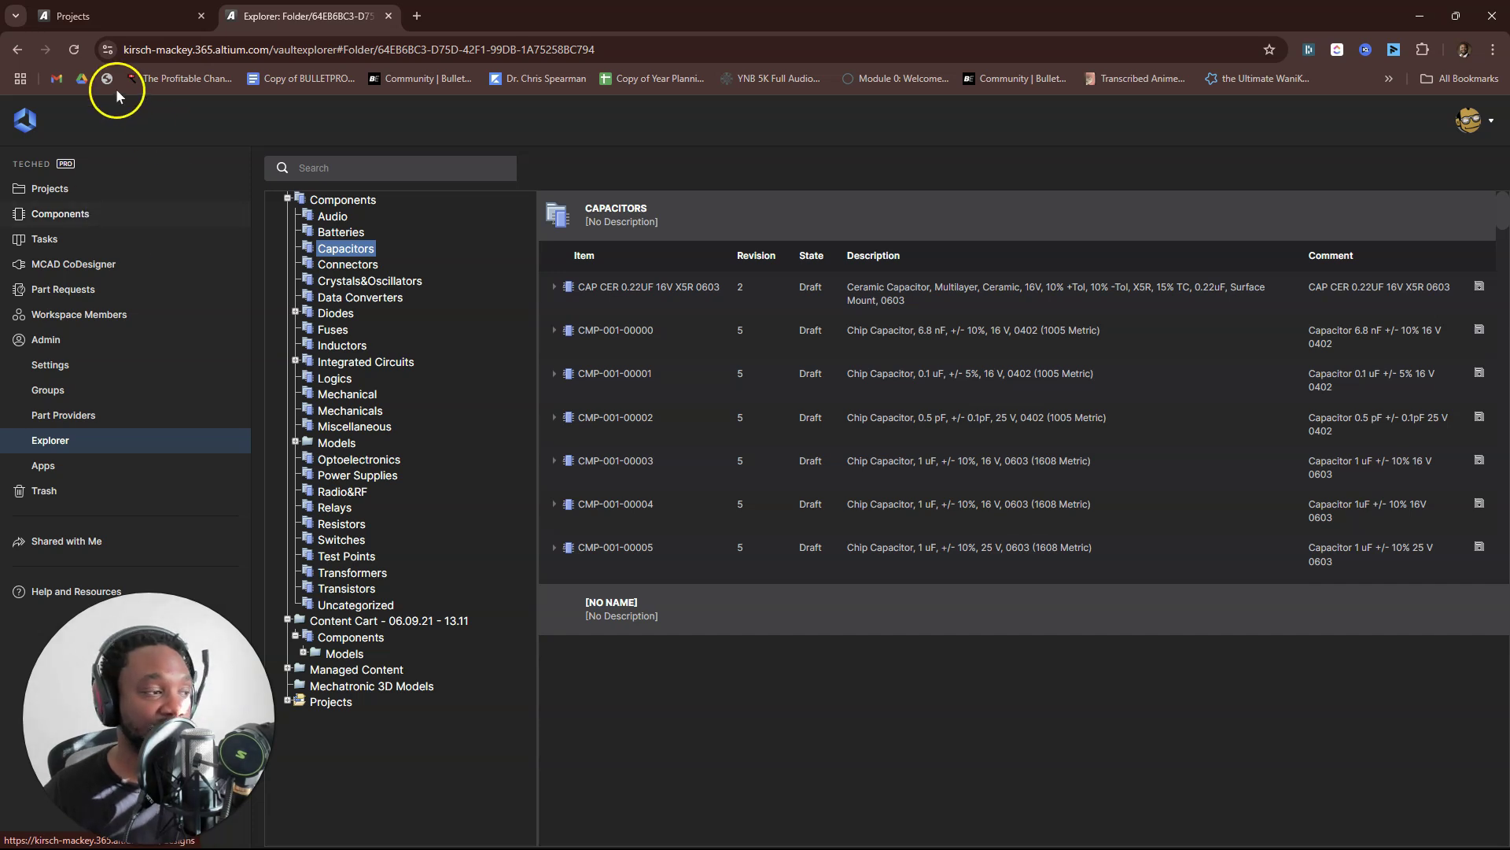
- Return to the workspace's project list, look through it and pick the USBAtoC10Gbps project
left_click(77, 190)
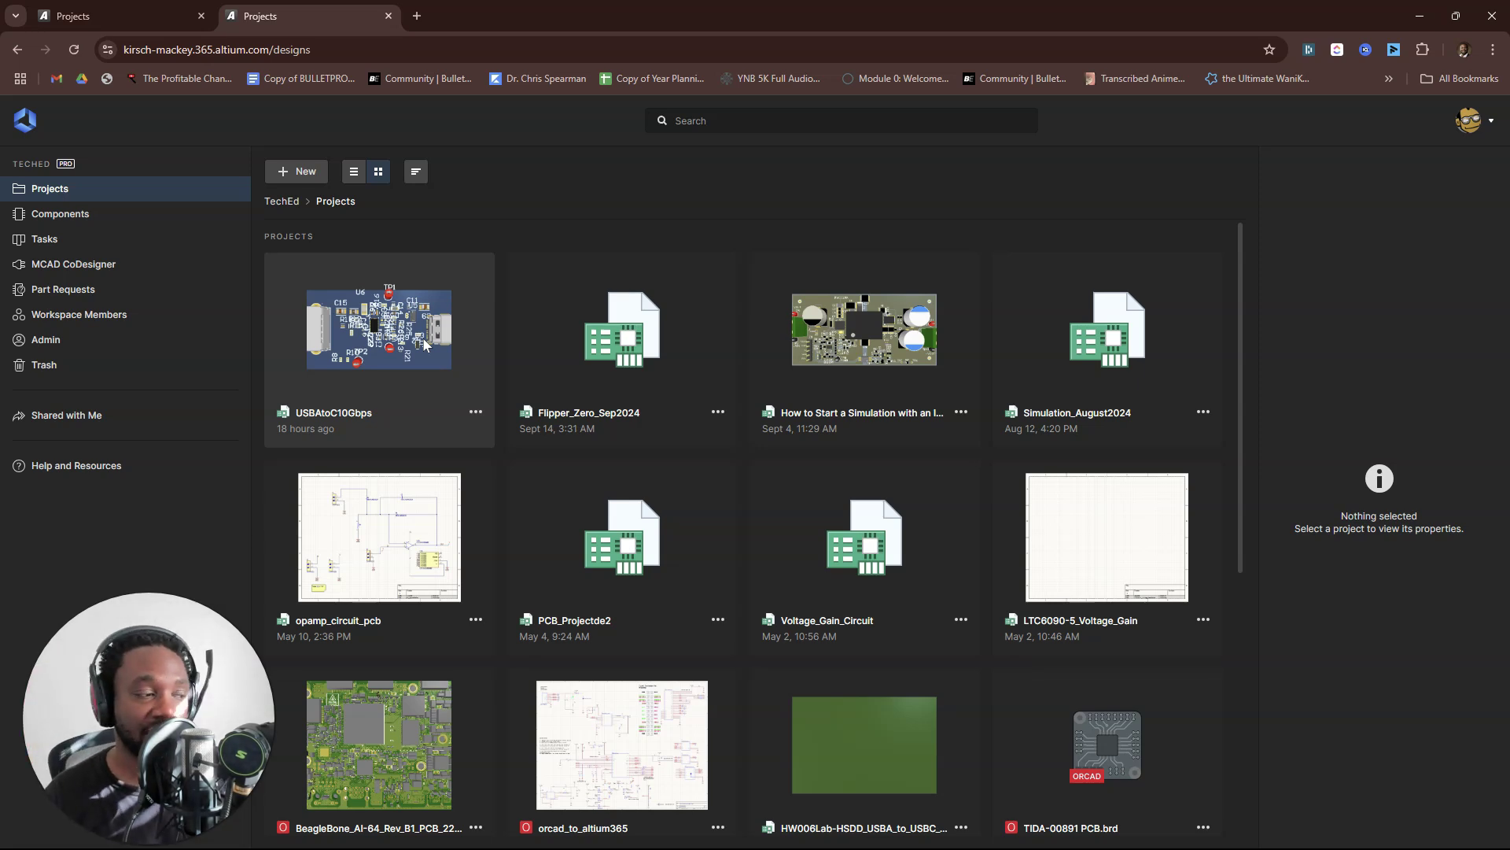
left_click(437, 330)
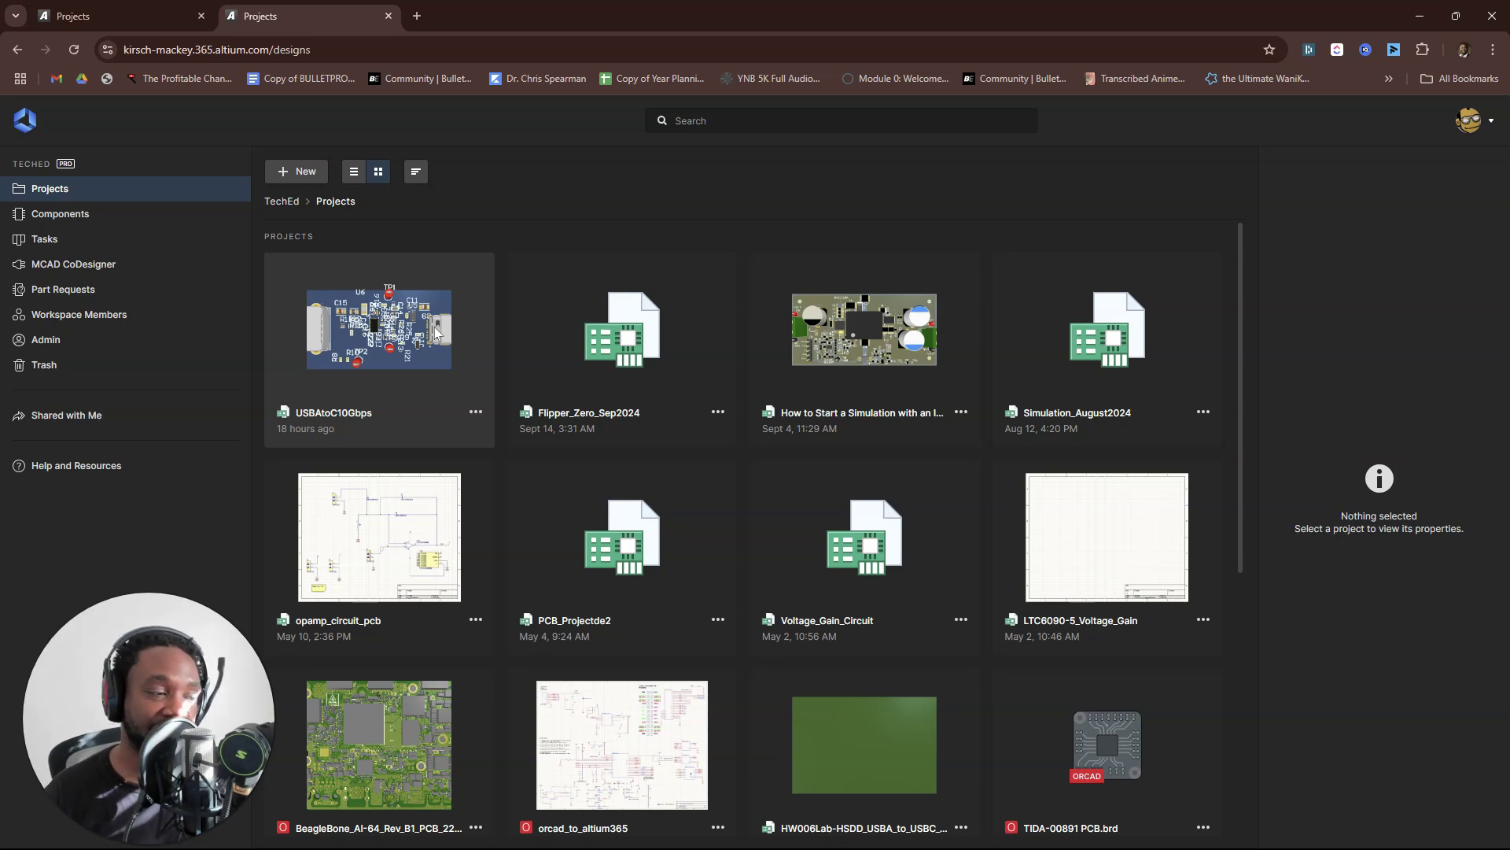
scroll(436, 327, "down", 3)
scroll(437, 327, "up", 3)
left_click(408, 349)
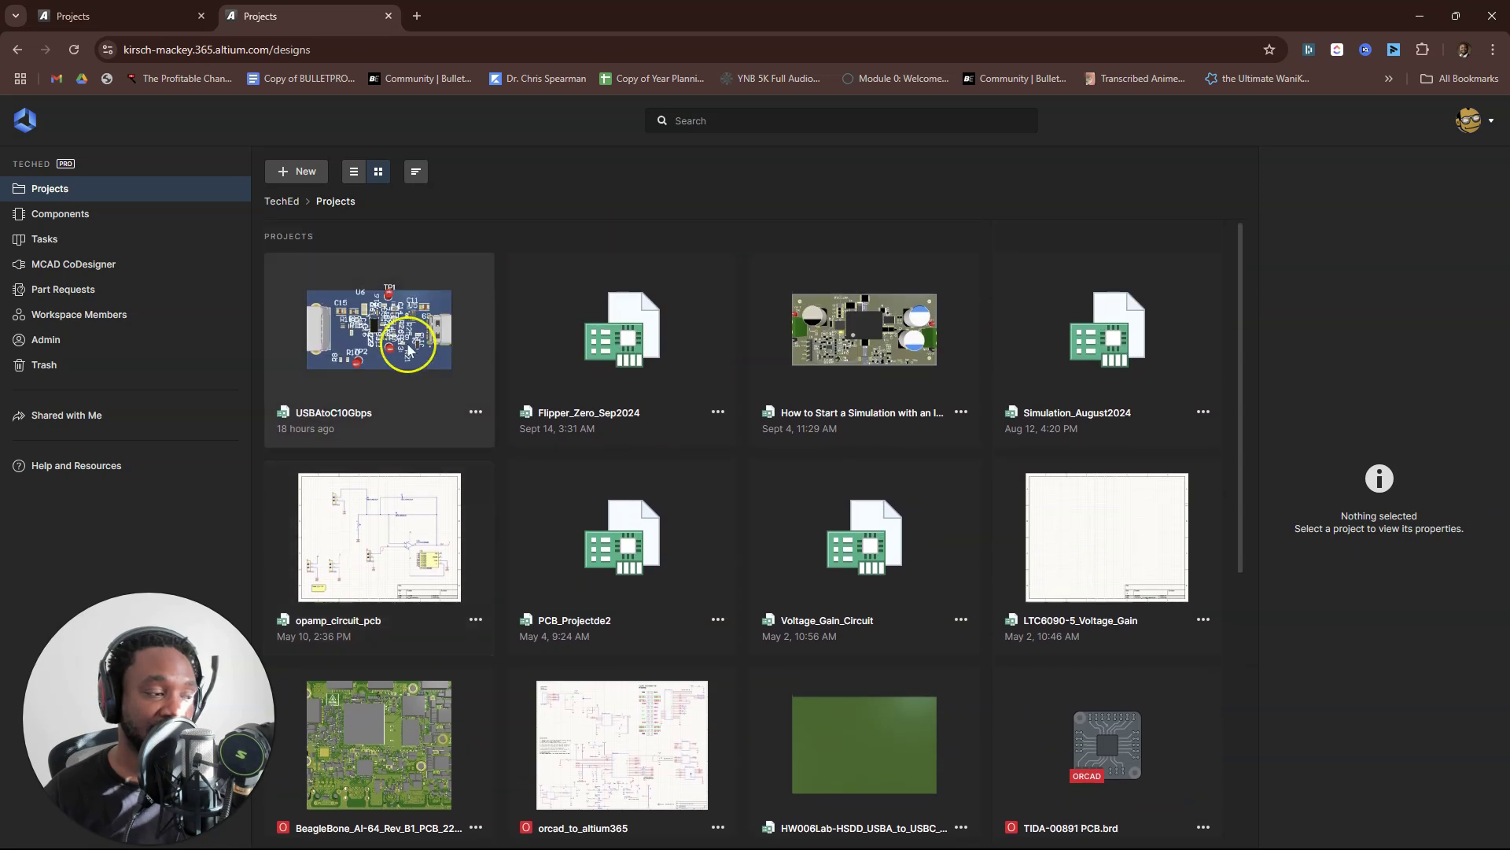